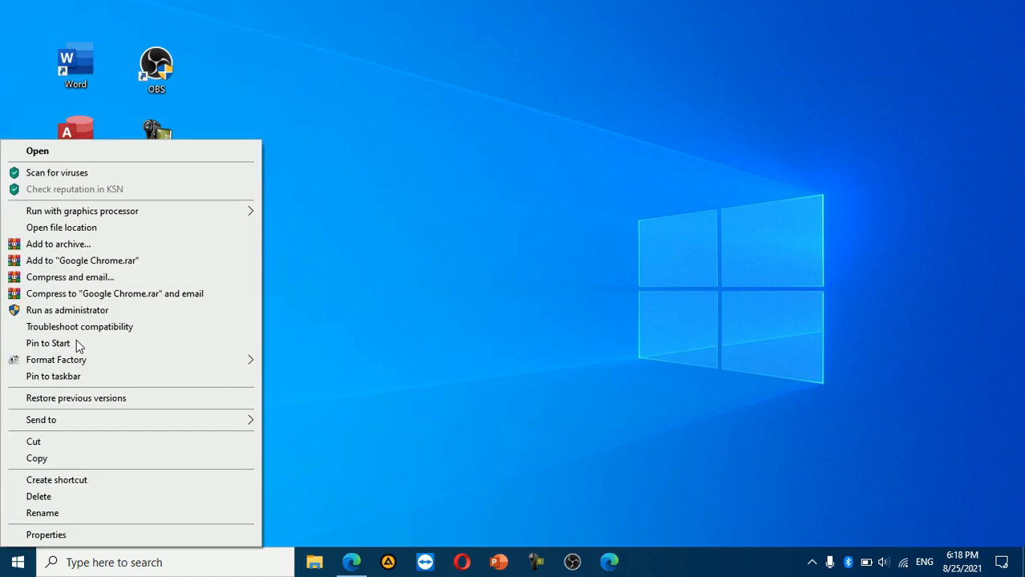
Pin the Google Chrome, Excel, Audacity, Access and Word desktop shortcuts to the taskbar
{"action": "right_click", "coordinate": [78, 284]}
{"action": "left_click", "coordinate": [75, 376]}
{"action": "right_click", "coordinate": [78, 213]}
{"action": "left_click", "coordinate": [75, 377]}
{"action": "right_click", "coordinate": [80, 138]}
{"action": "left_click", "coordinate": [75, 376]}
{"action": "left_click", "coordinate": [290, 298]}
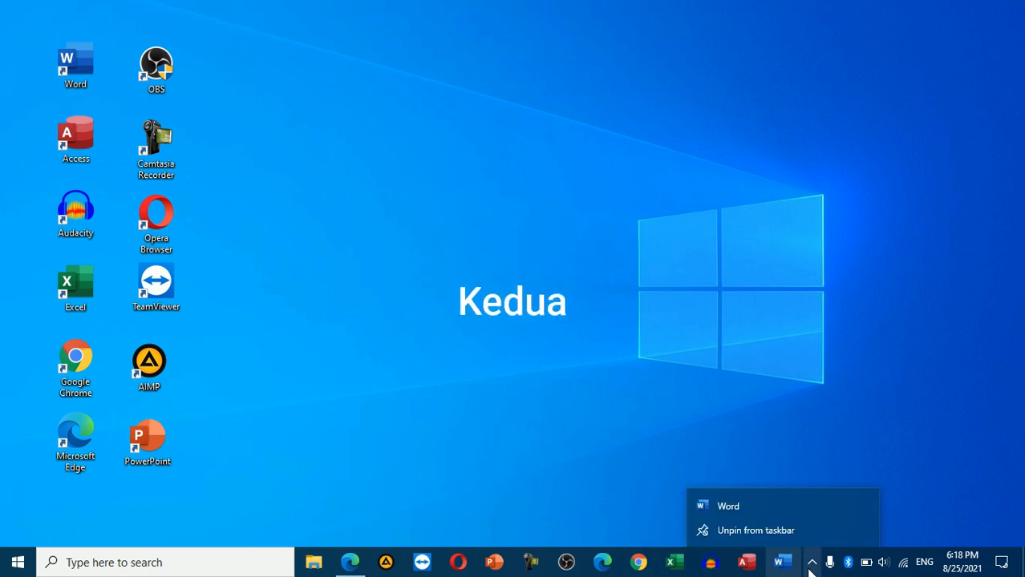
Set the taskbar's search box to Hidden
{"action": "right_click", "coordinate": [811, 568]}
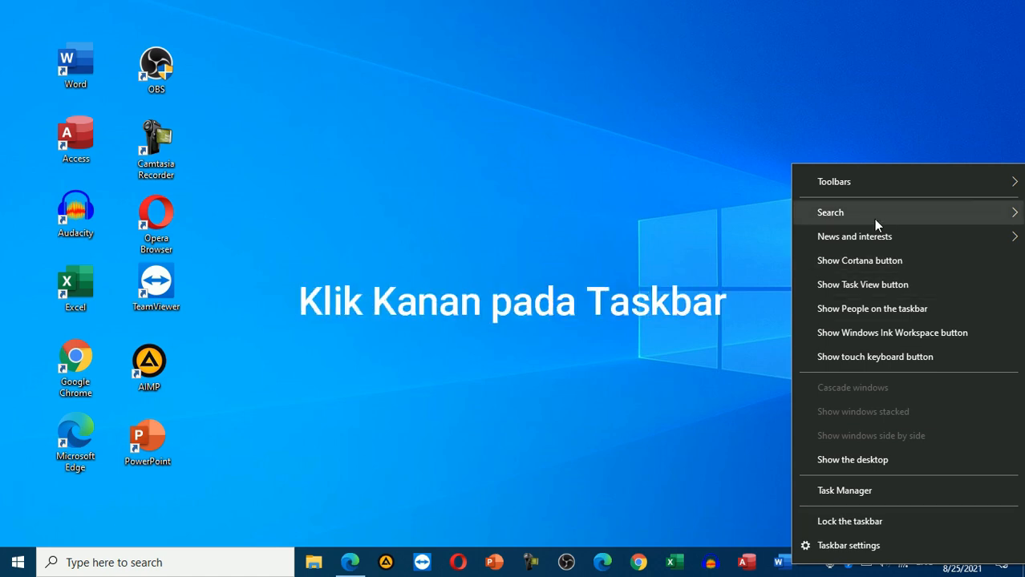
{"action": "mouse_move", "coordinate": [873, 219]}
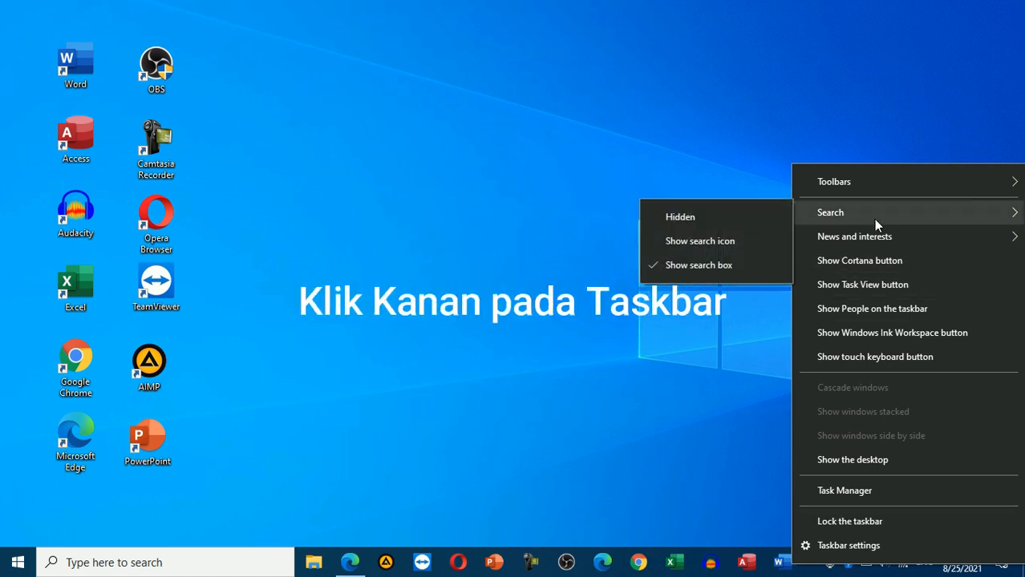
{"action": "left_click", "coordinate": [709, 217]}
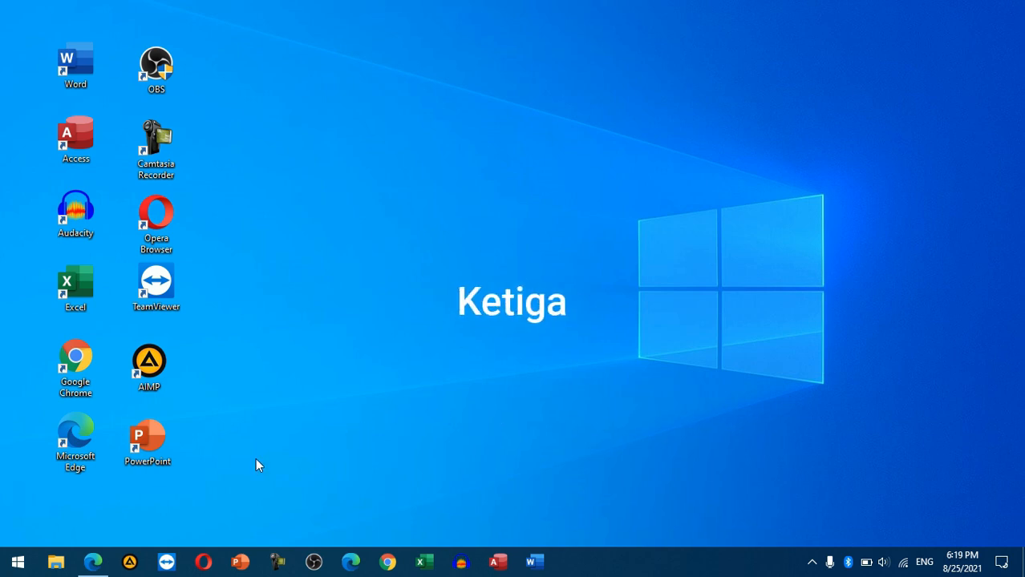
Switch to Microsoft Edge, download the Bahan-Bahan Make Over Dekstop zip from Google Drive to Downloads, and minimize the browser
{"action": "left_click", "coordinate": [94, 563]}
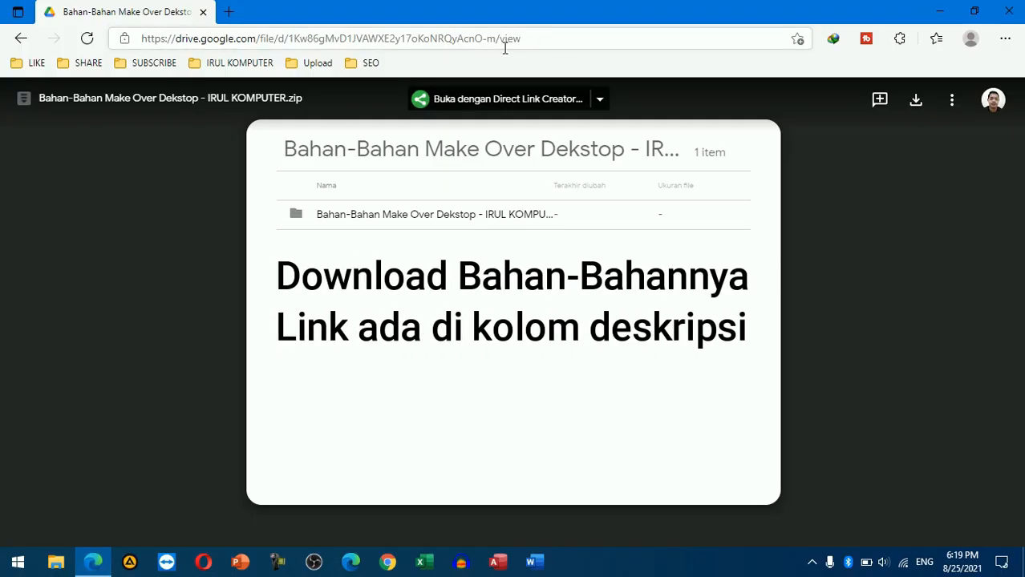
{"action": "left_click", "coordinate": [916, 102]}
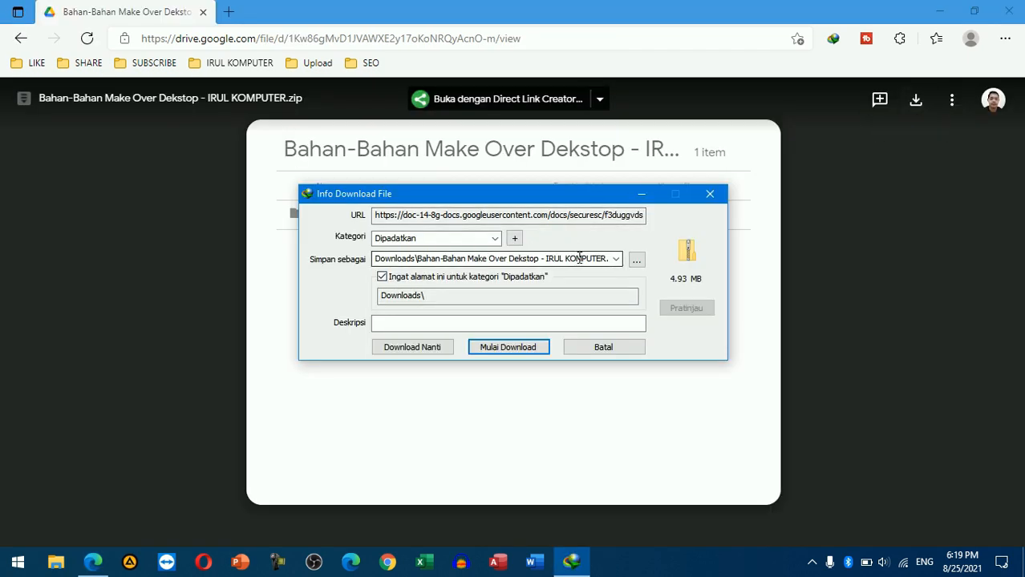
{"action": "left_click", "coordinate": [543, 350]}
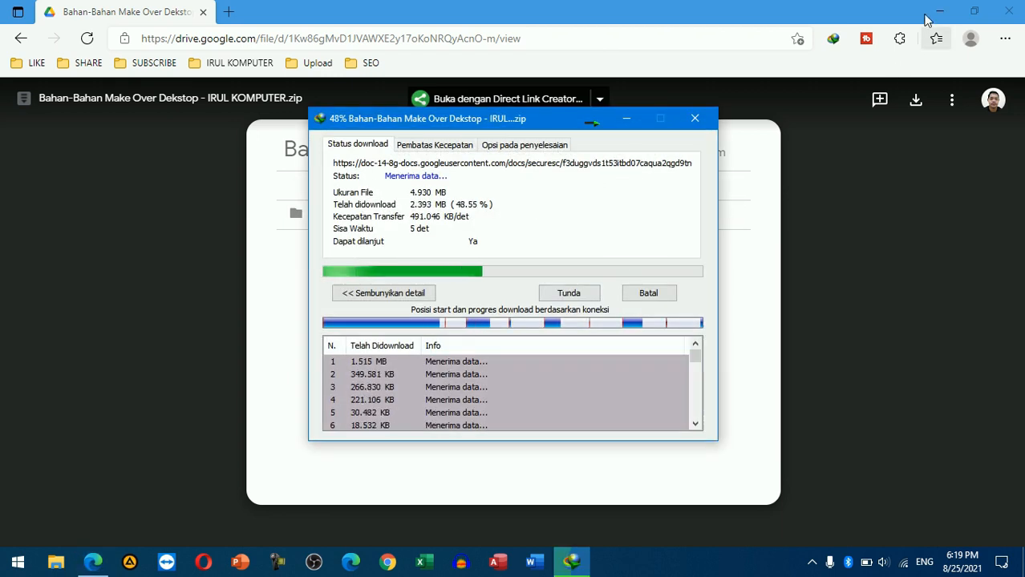
{"action": "left_click", "coordinate": [940, 11]}
{"action": "left_click", "coordinate": [940, 11]}
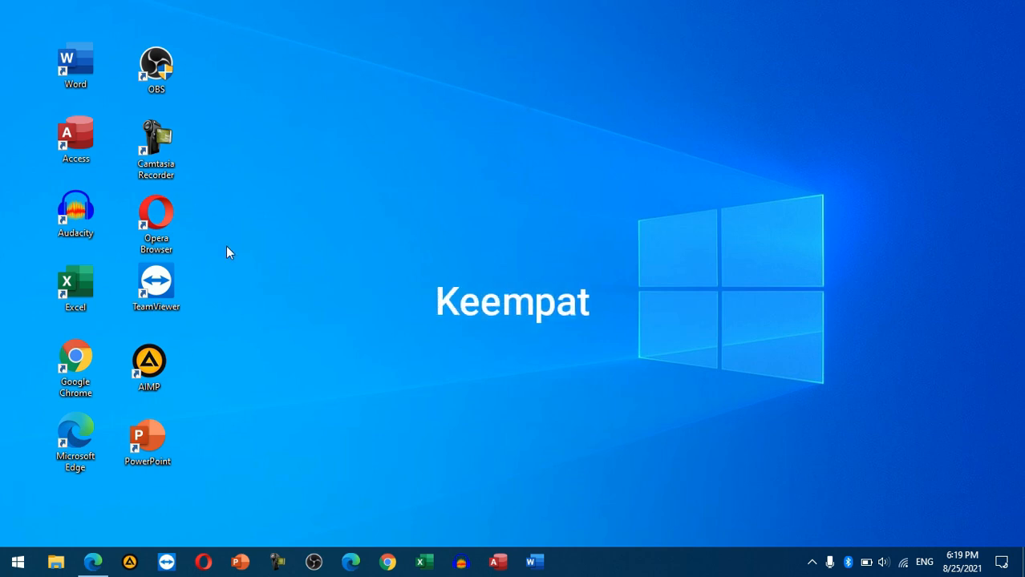
Hide all desktop icons by turning off Show desktop icons
{"action": "right_click", "coordinate": [554, 160]}
{"action": "mouse_move", "coordinate": [531, 176]}
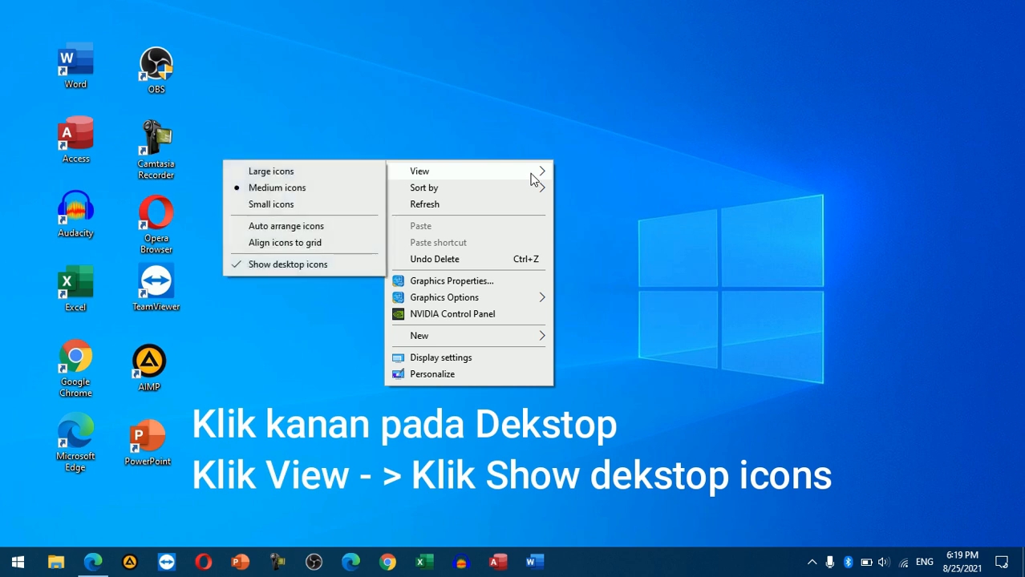
{"action": "left_click", "coordinate": [357, 265]}
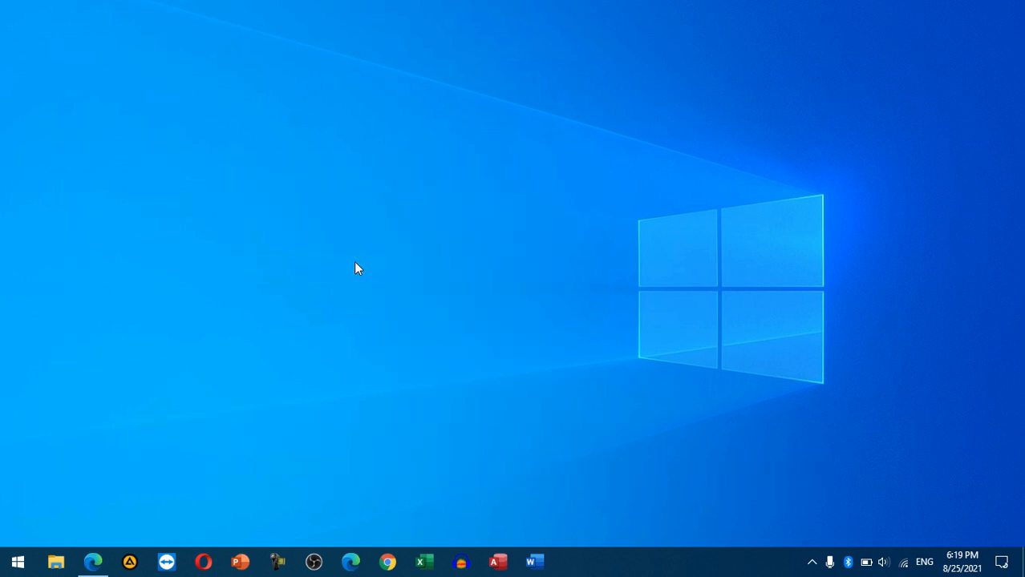
In File Explorer, extract the whole Bahan-Bahan Make Over Dekstop zip in Downloads to the suggested folder
{"action": "left_click", "coordinate": [56, 564]}
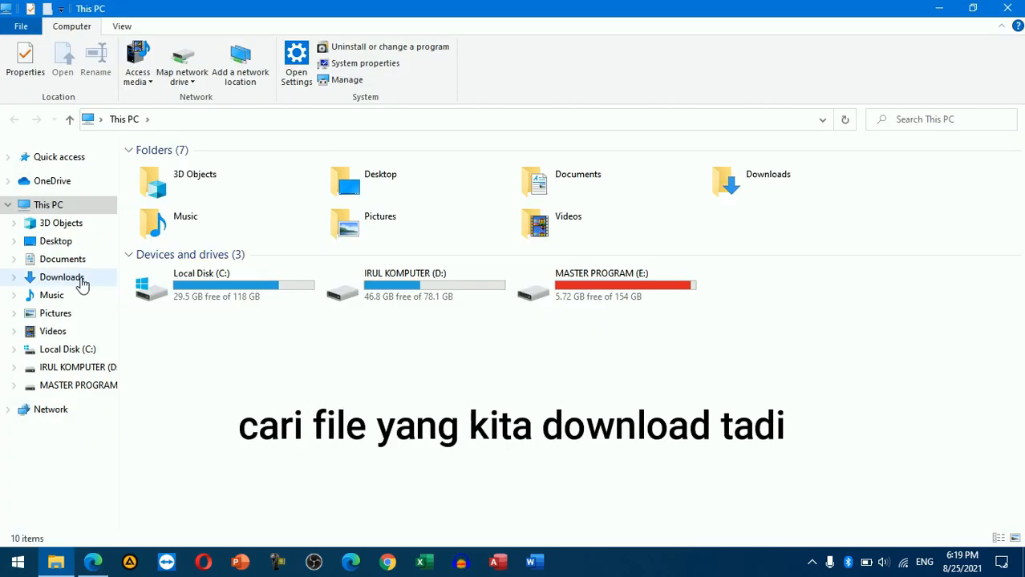
{"action": "left_click", "coordinate": [79, 282]}
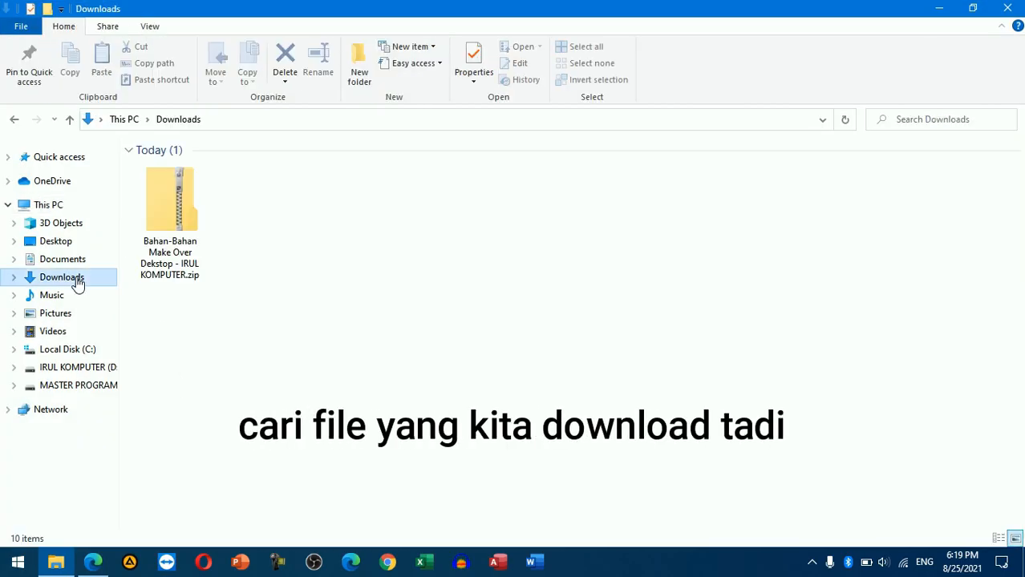
{"action": "left_click", "coordinate": [174, 206]}
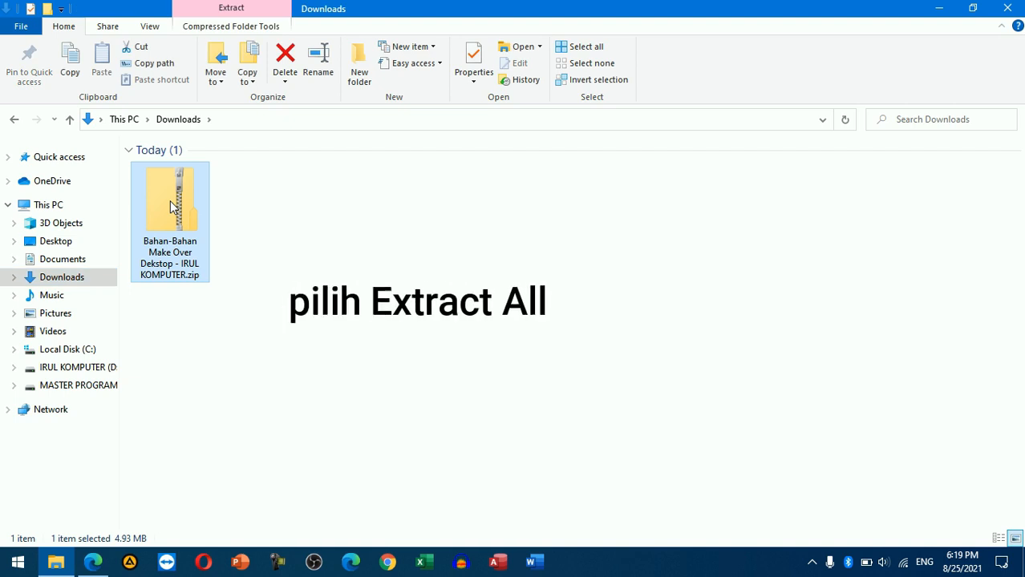
{"action": "right_click", "coordinate": [172, 207]}
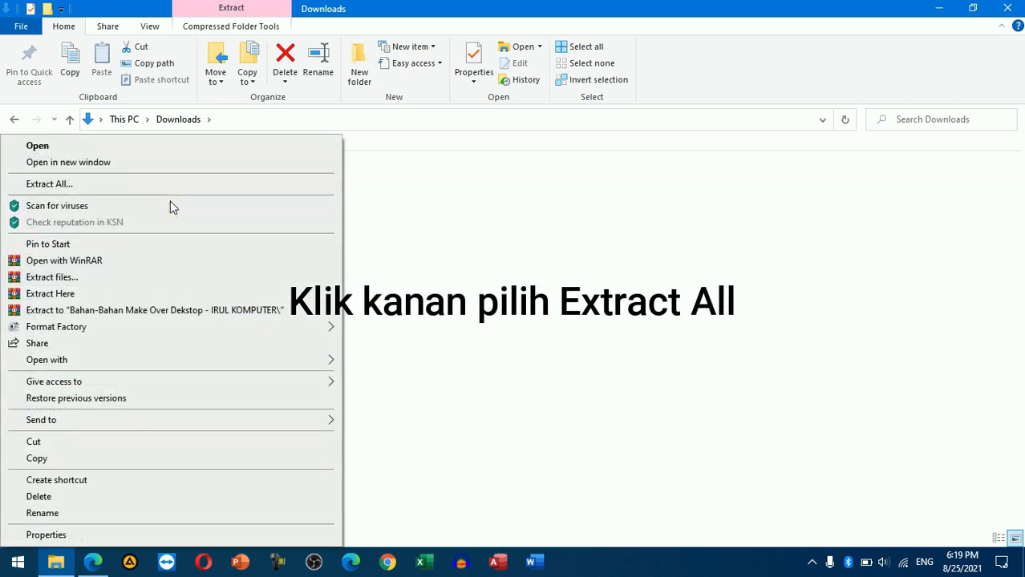
{"action": "left_click", "coordinate": [49, 183]}
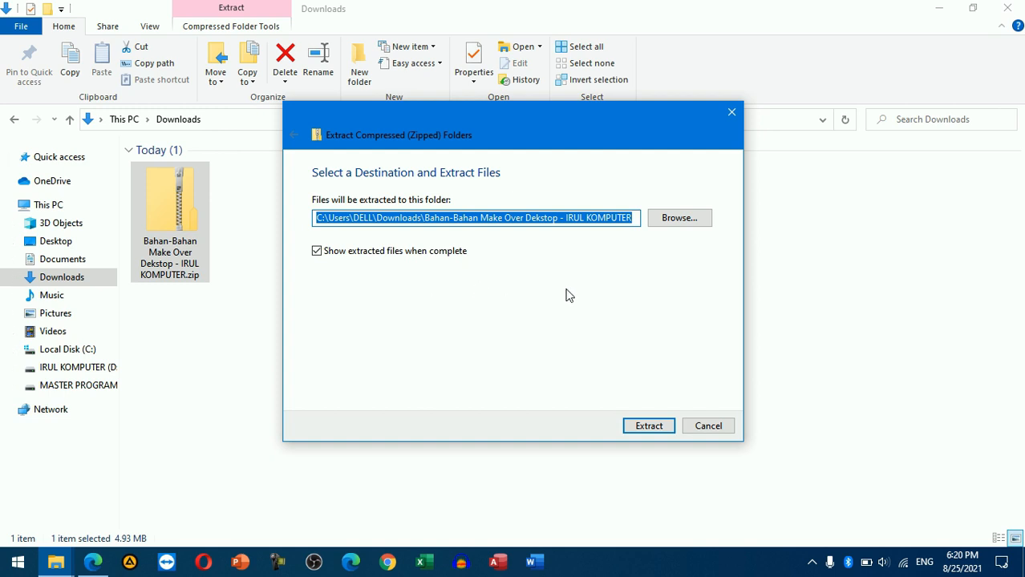
{"action": "left_click", "coordinate": [649, 426]}
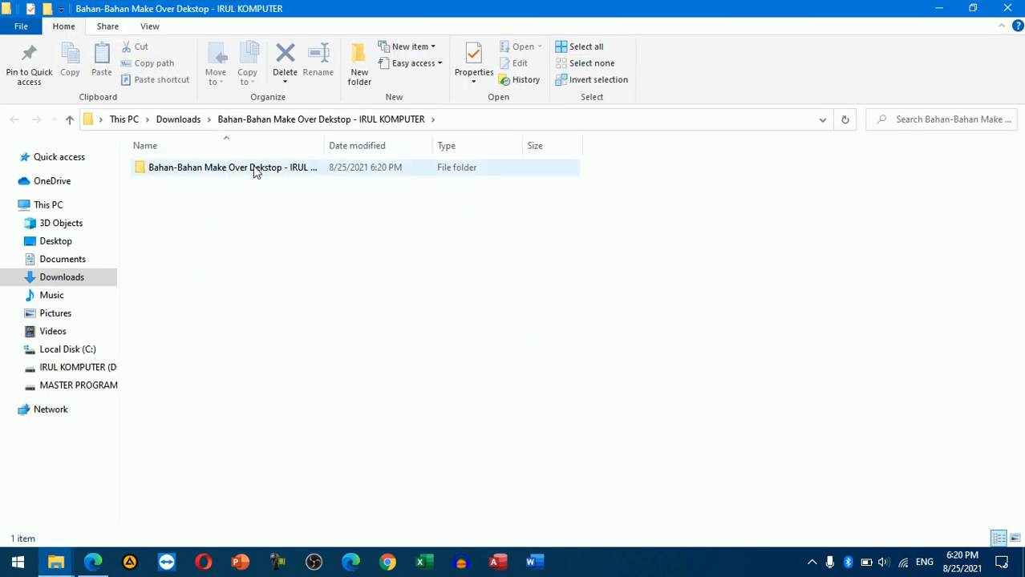
Open the extracted inner folder, show its contents as extra large icons, and set Wallpaper.jpg as the desktop background
{"action": "double_click", "coordinate": [253, 171]}
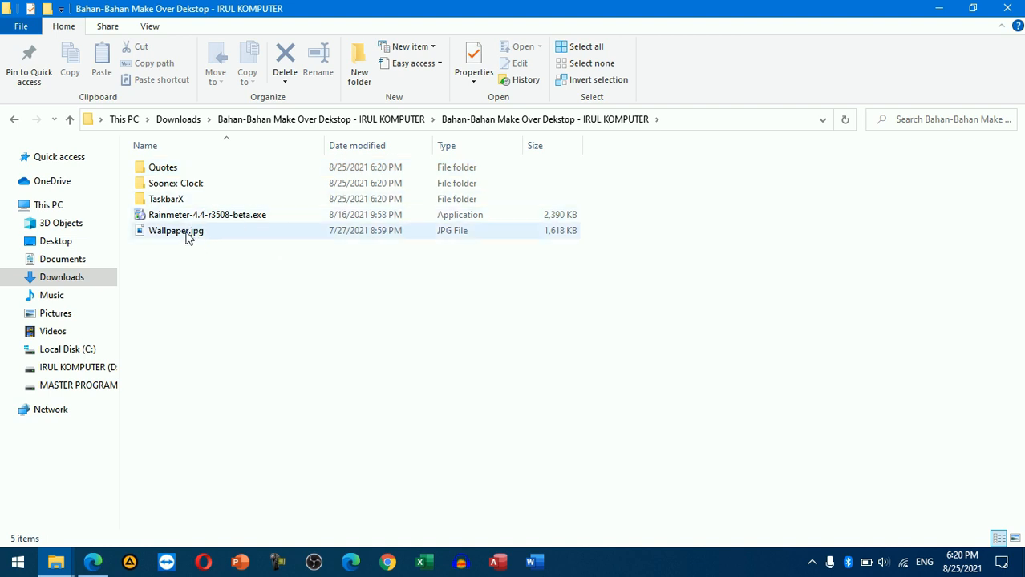
{"action": "left_click", "coordinate": [197, 232]}
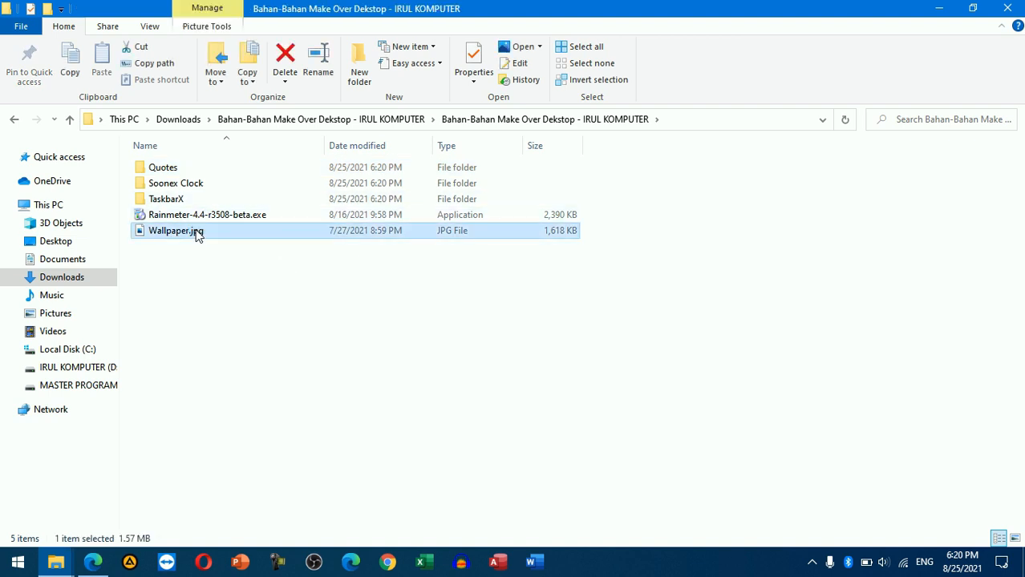
{"action": "left_click", "coordinate": [154, 28]}
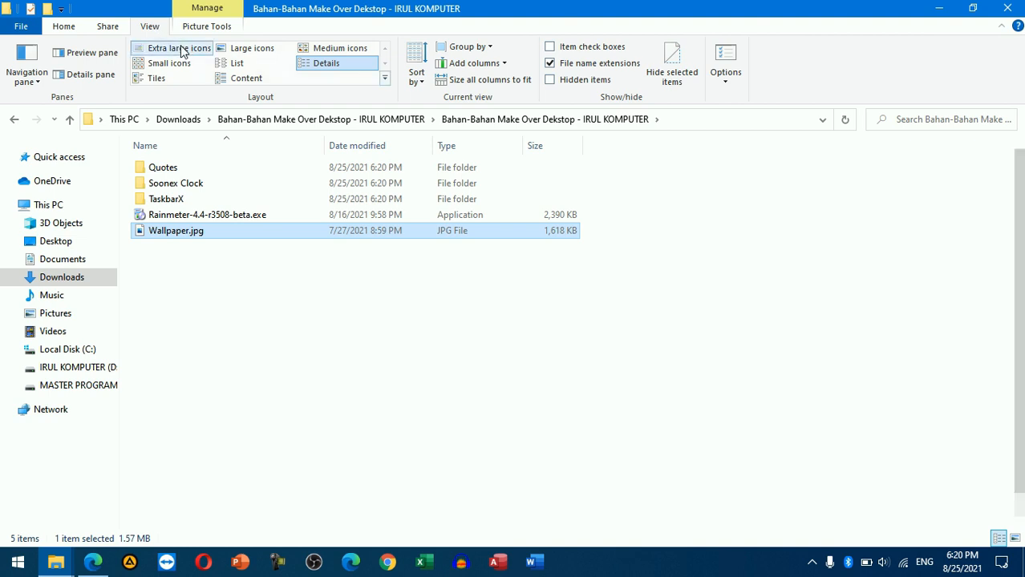
{"action": "left_click", "coordinate": [182, 51]}
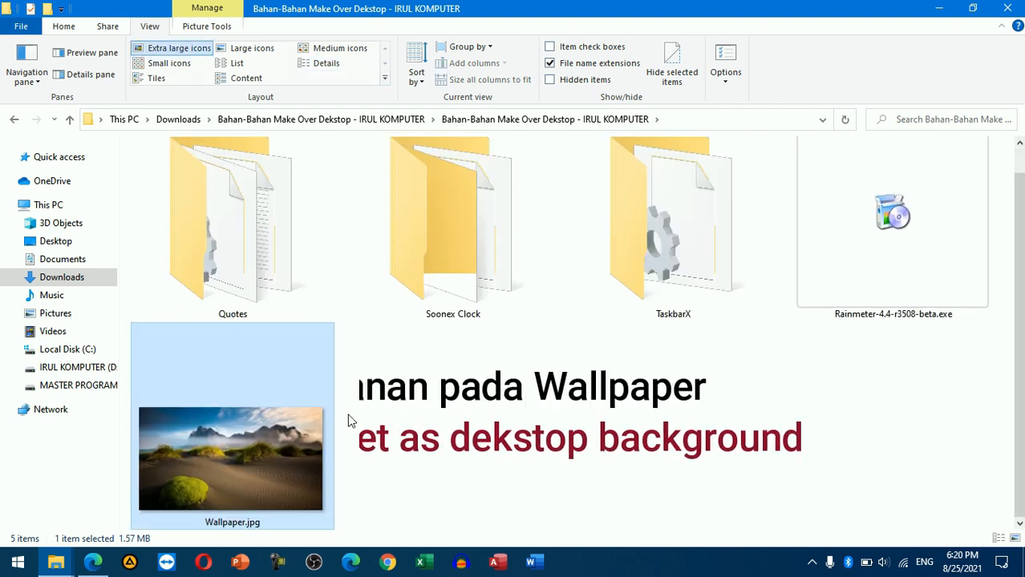
{"action": "right_click", "coordinate": [273, 457]}
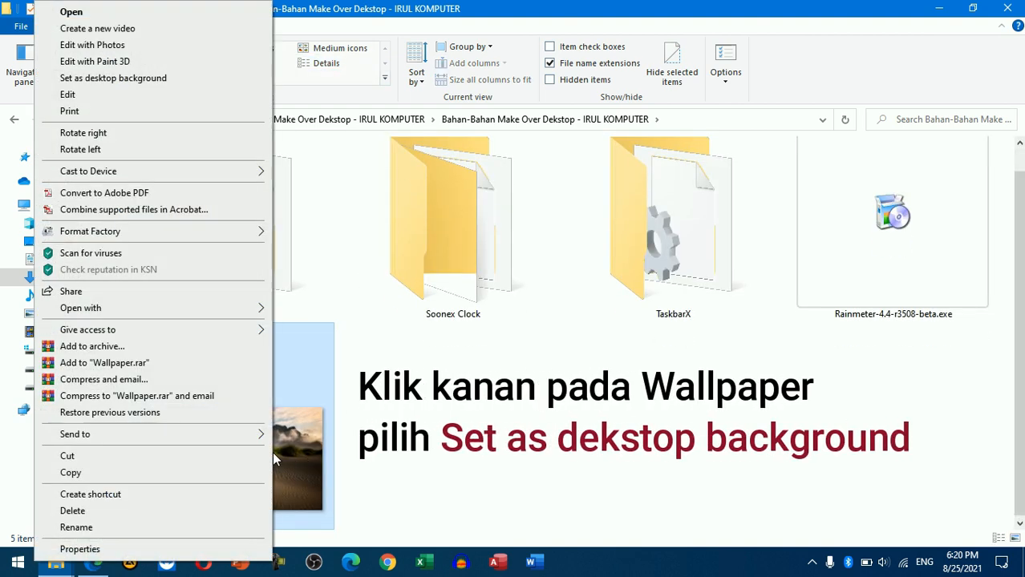
{"action": "left_click", "coordinate": [185, 84]}
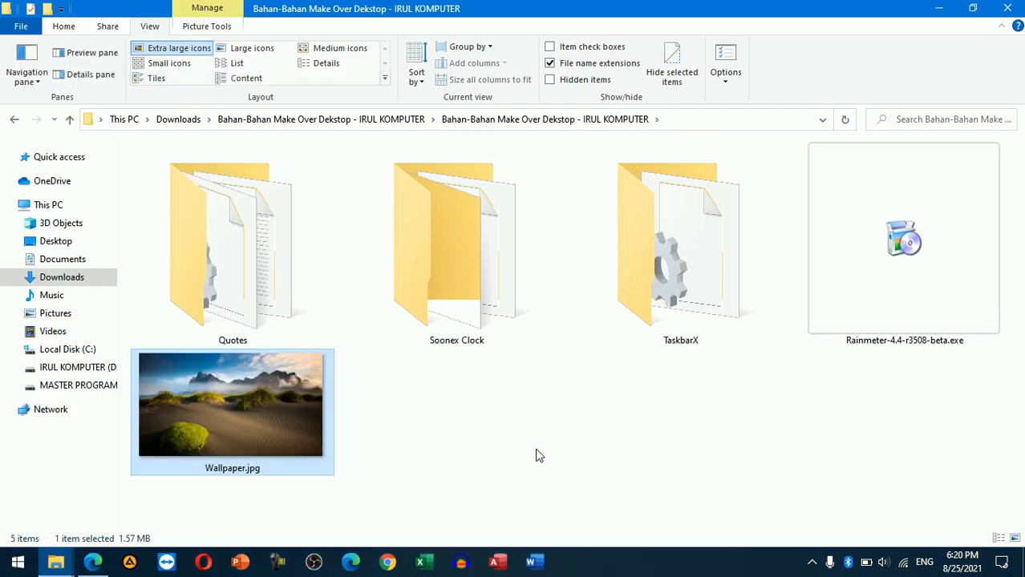
Install Rainmeter-4.4-r3508-beta.exe in English as a 64-bit standard installation launching on startup, run it, and bring File Explorer back to the front
{"action": "left_click", "coordinate": [916, 274]}
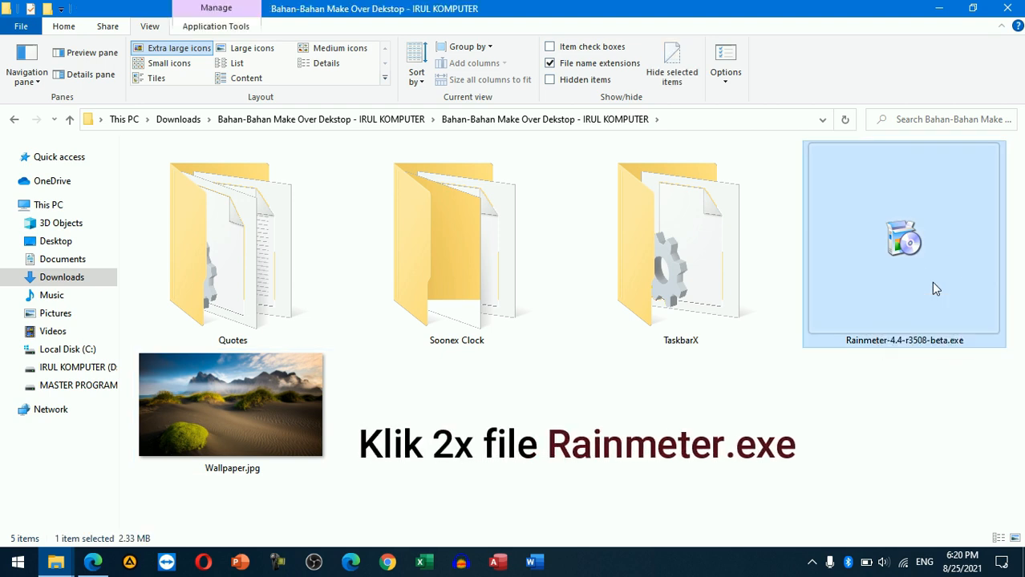
{"action": "double_click", "coordinate": [933, 288]}
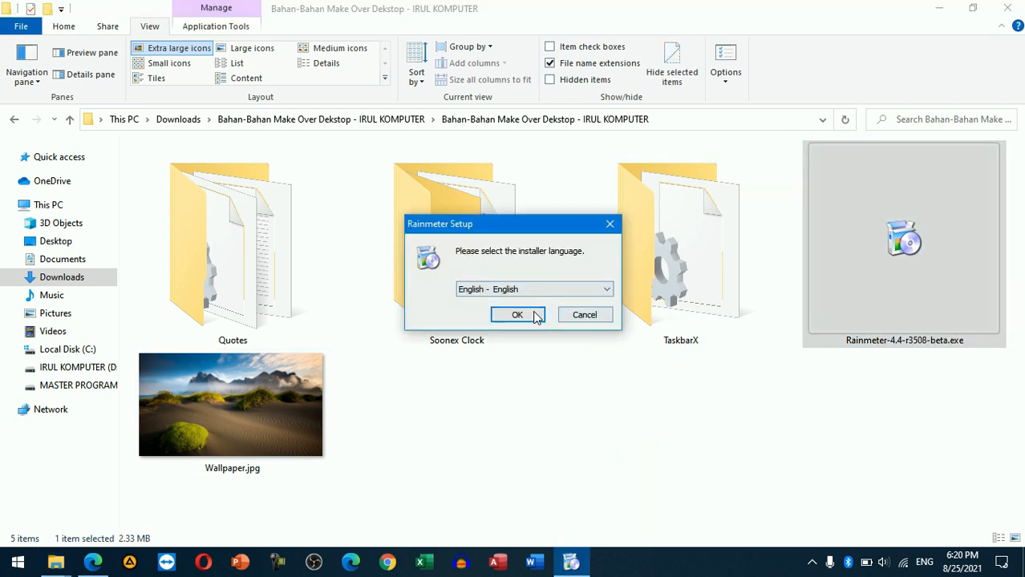
{"action": "left_click", "coordinate": [533, 314]}
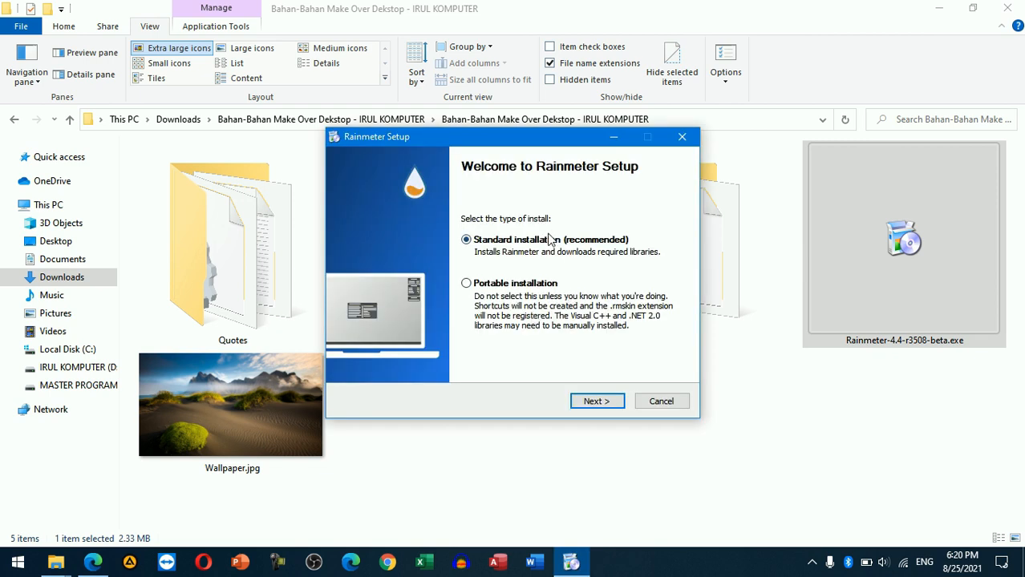
{"action": "left_click", "coordinate": [619, 403]}
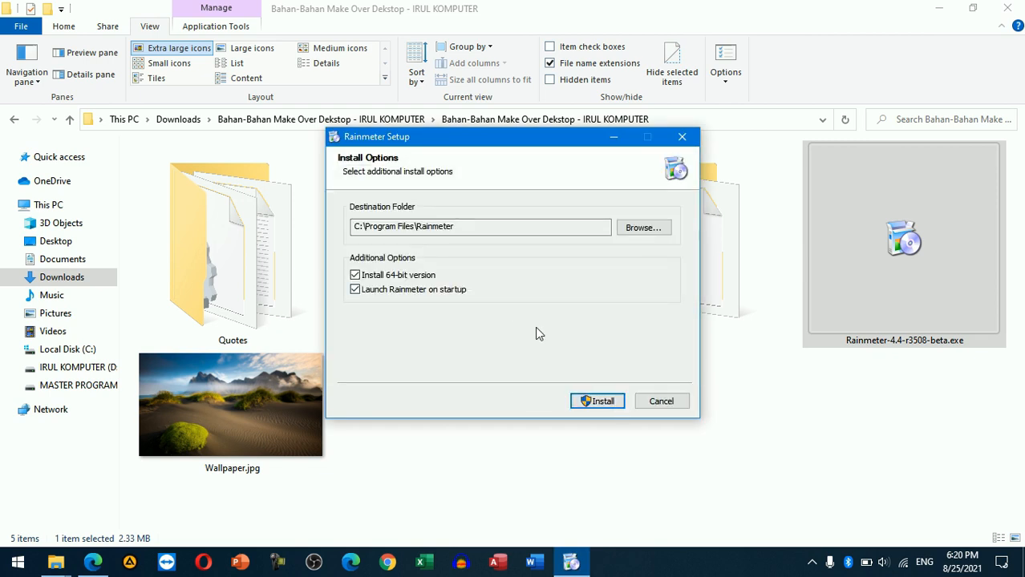
{"action": "left_click", "coordinate": [613, 404]}
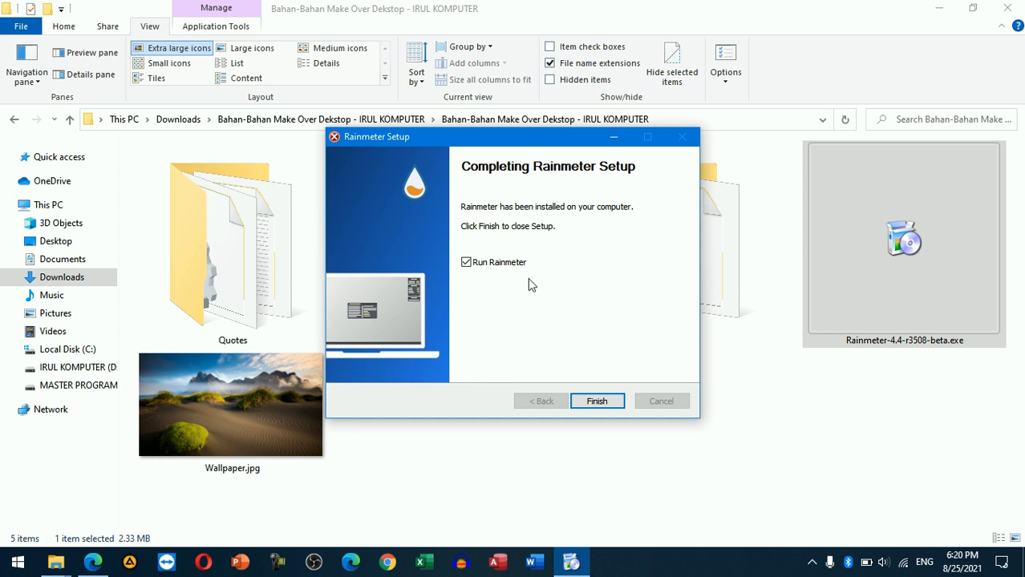
{"action": "left_click", "coordinate": [596, 401]}
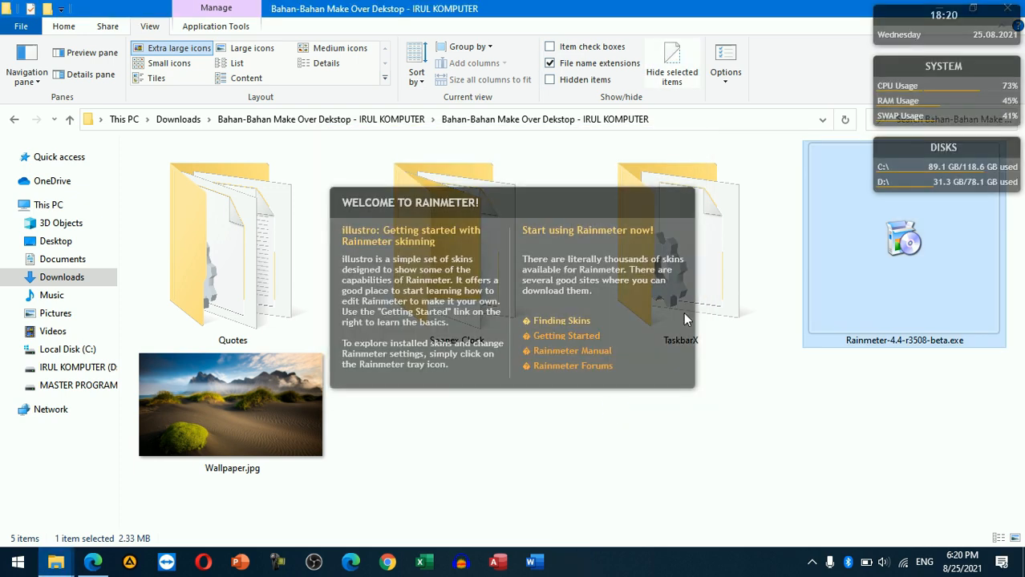
{"action": "left_click", "coordinate": [651, 471]}
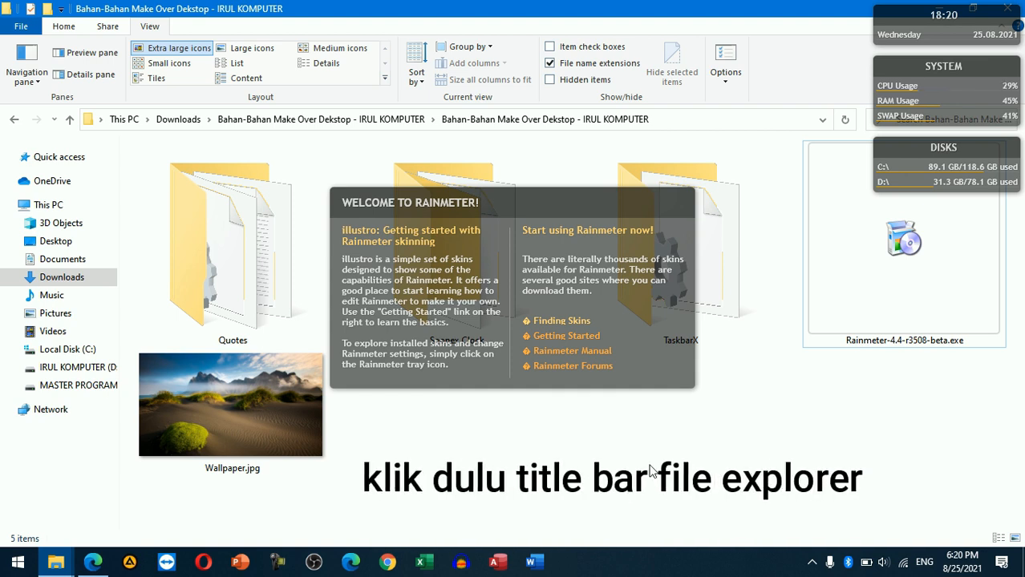
{"action": "left_click", "coordinate": [864, 12]}
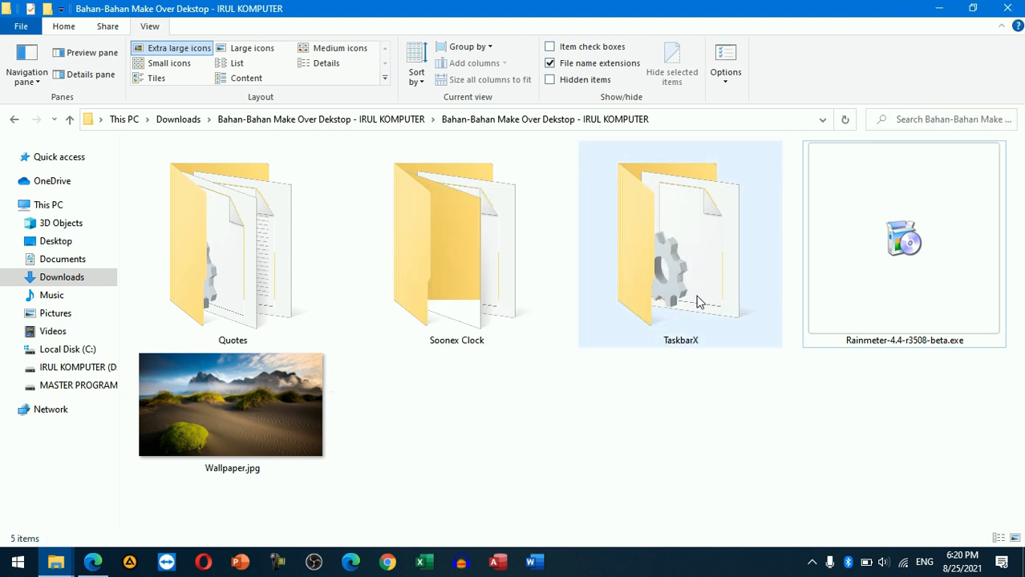
Copy the Quotes, Soonex Clock and TaskbarX folders together
{"action": "left_click", "coordinate": [662, 270]}
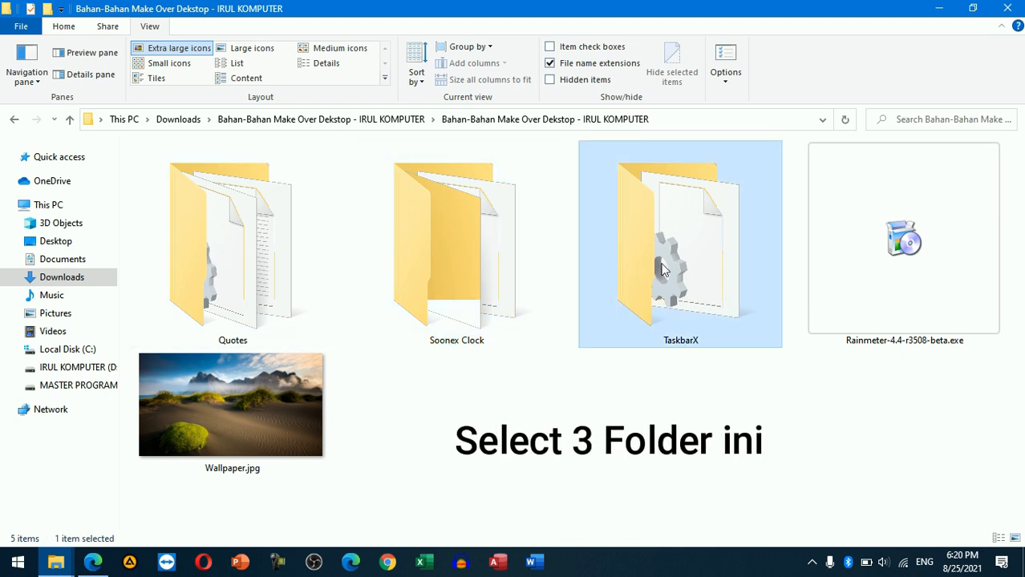
{"action": "left_click", "coordinate": [203, 229], "text": "shift"}
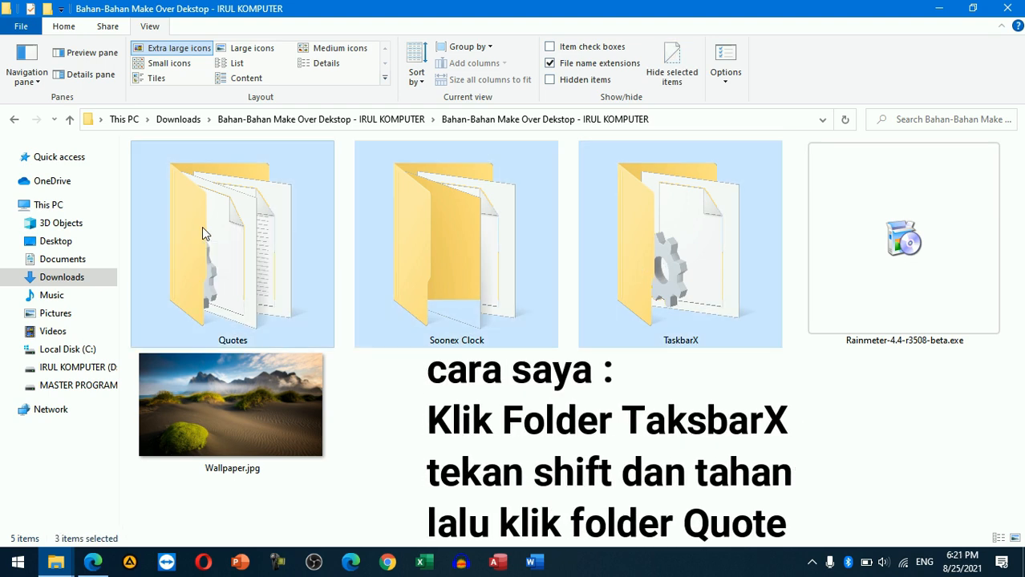
{"action": "right_click", "coordinate": [268, 219]}
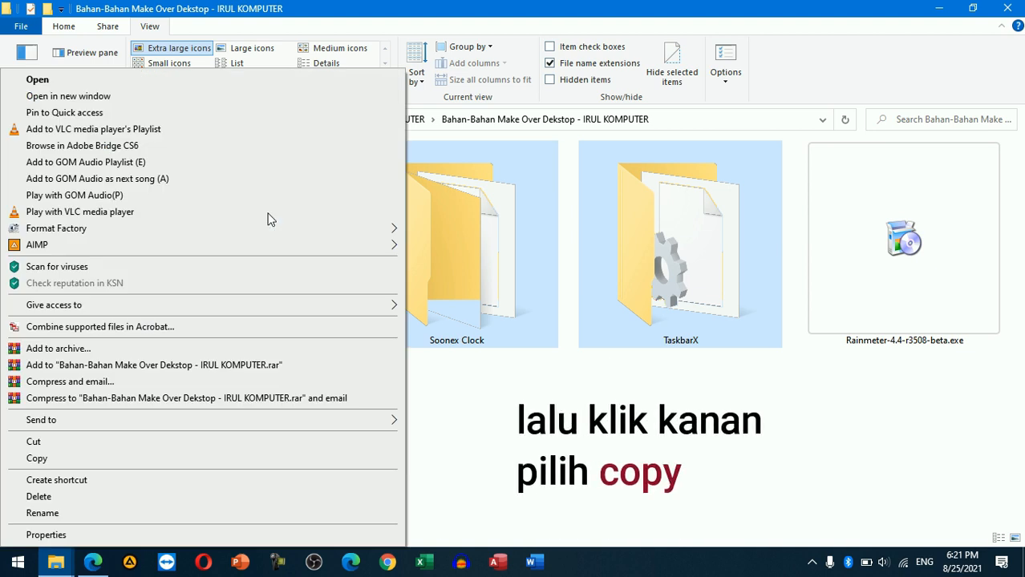
{"action": "left_click", "coordinate": [138, 464]}
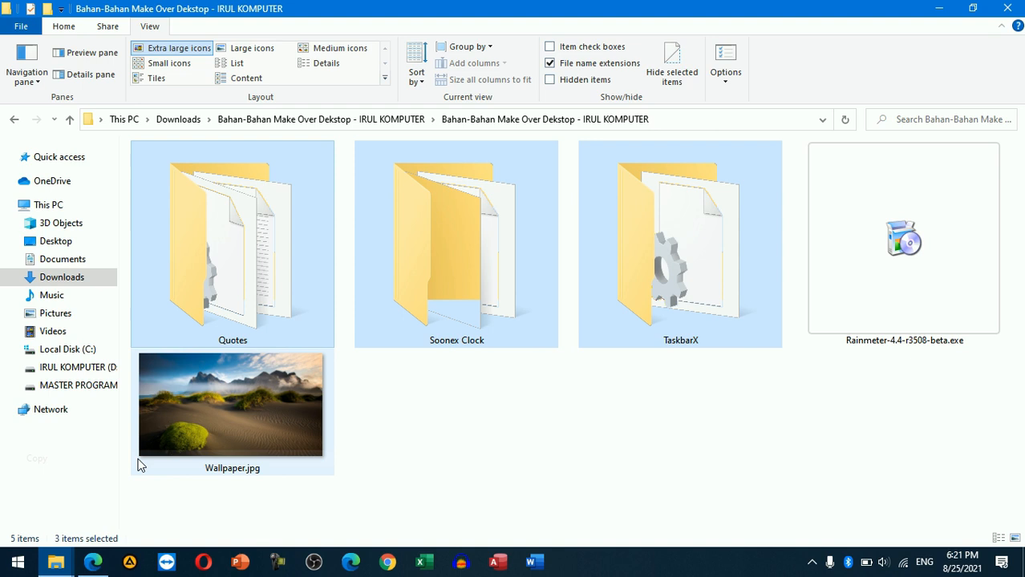
Paste the copied folders into the Skins folder under Documents > Rainmeter, and close File Explorer
{"action": "left_click", "coordinate": [68, 352]}
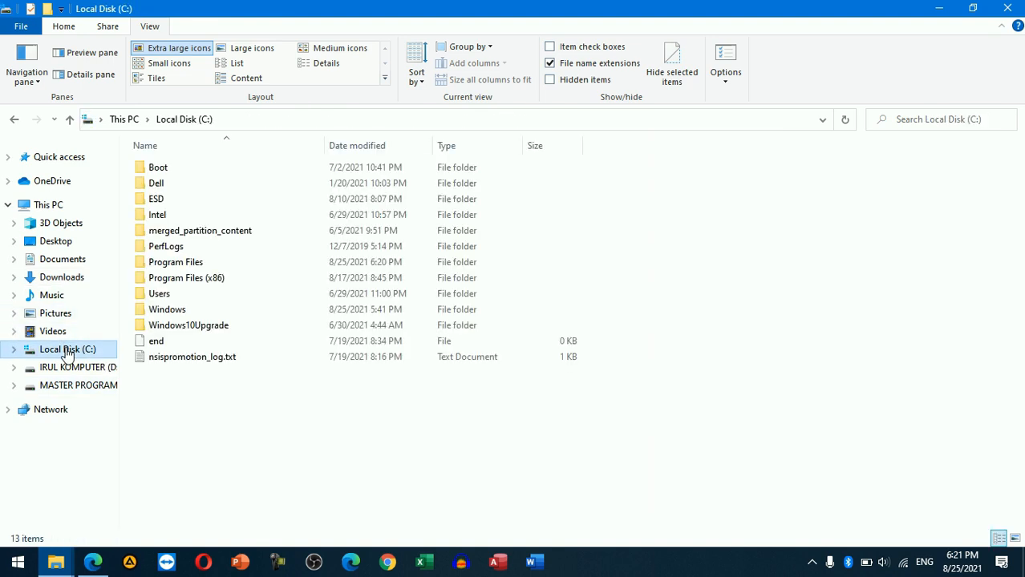
{"action": "left_click", "coordinate": [56, 261]}
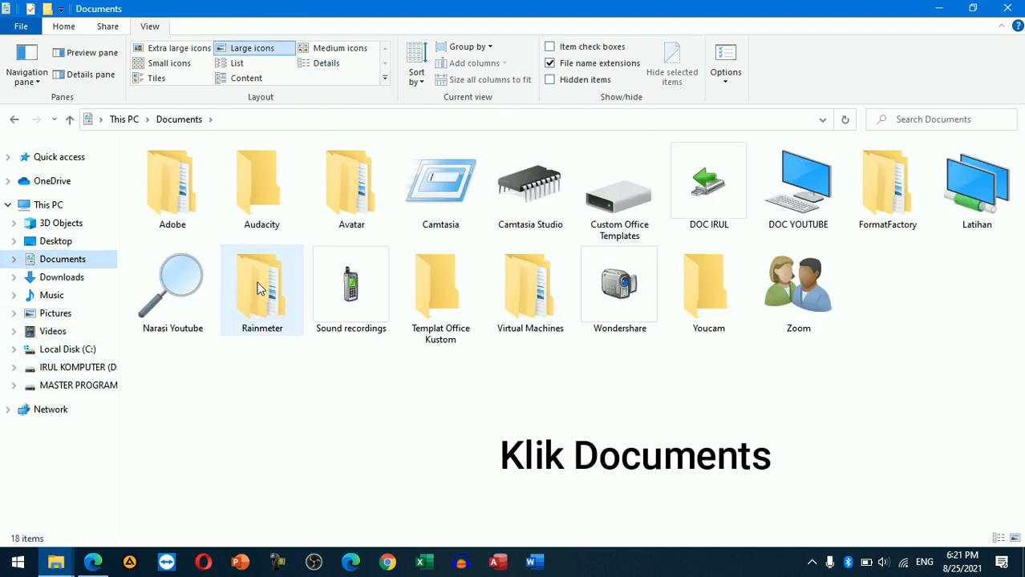
{"action": "left_click", "coordinate": [267, 288]}
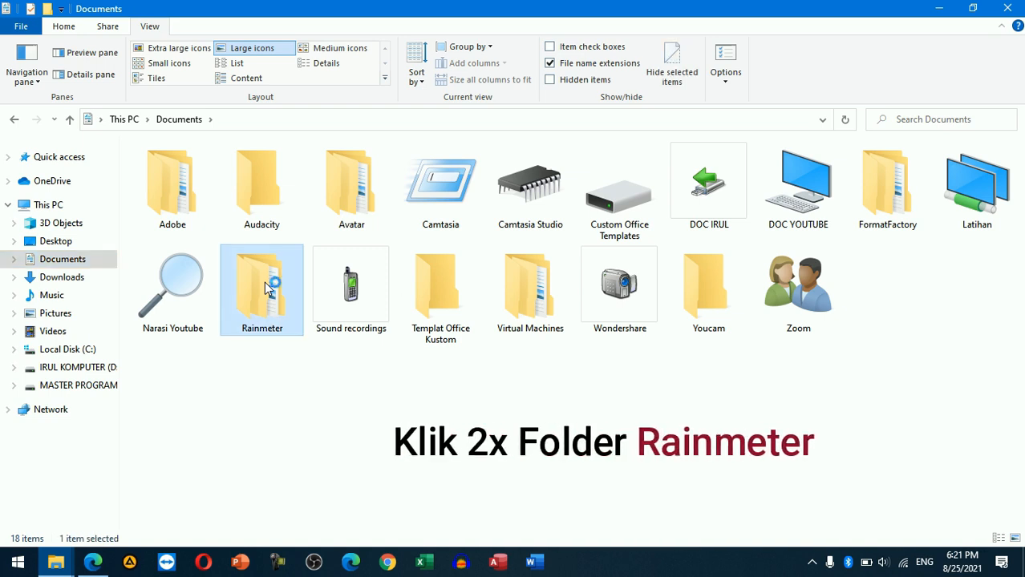
{"action": "double_click", "coordinate": [265, 284]}
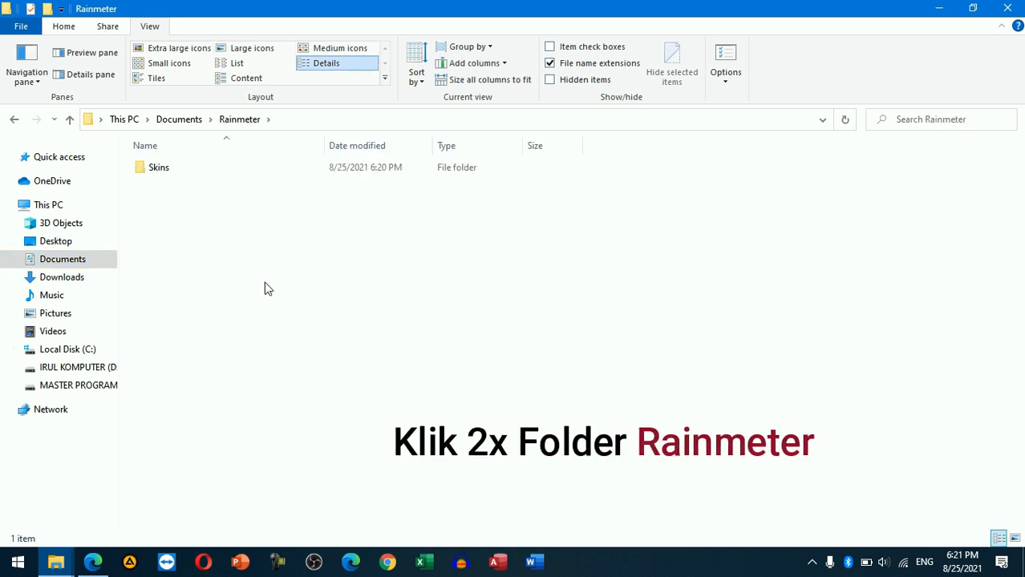
{"action": "double_click", "coordinate": [179, 168]}
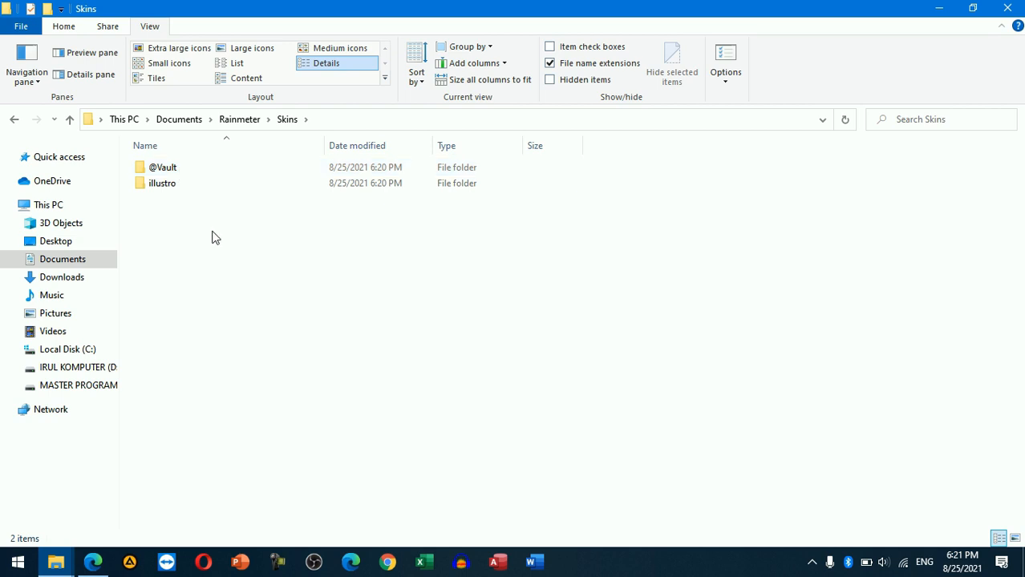
{"action": "right_click", "coordinate": [254, 261]}
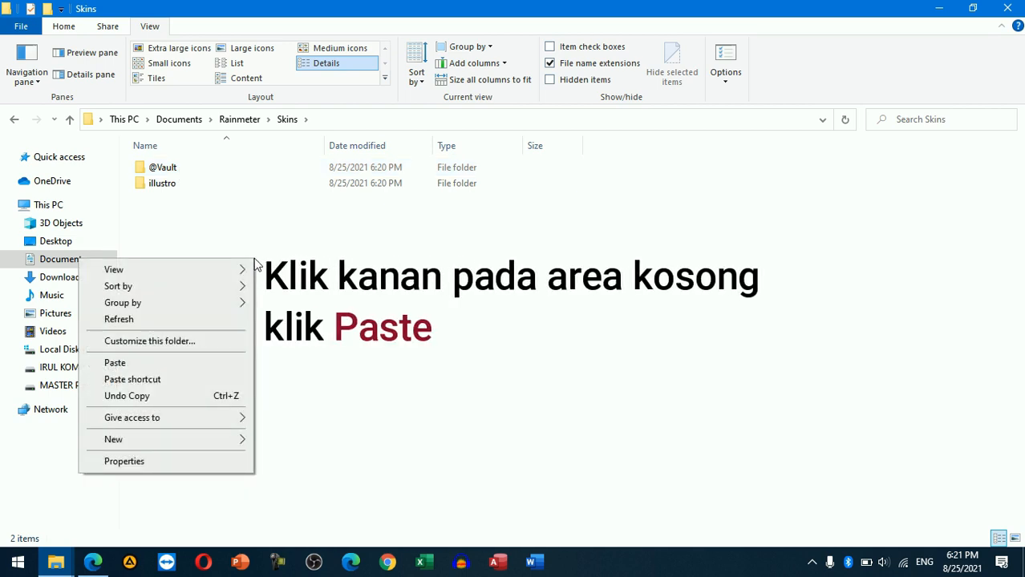
{"action": "left_click", "coordinate": [227, 368]}
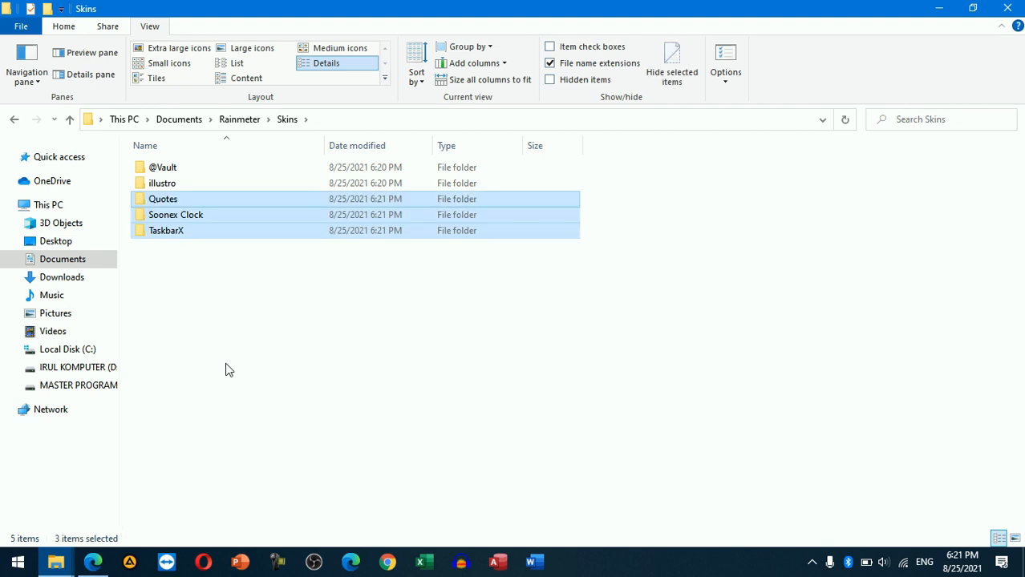
{"action": "left_click", "coordinate": [226, 370]}
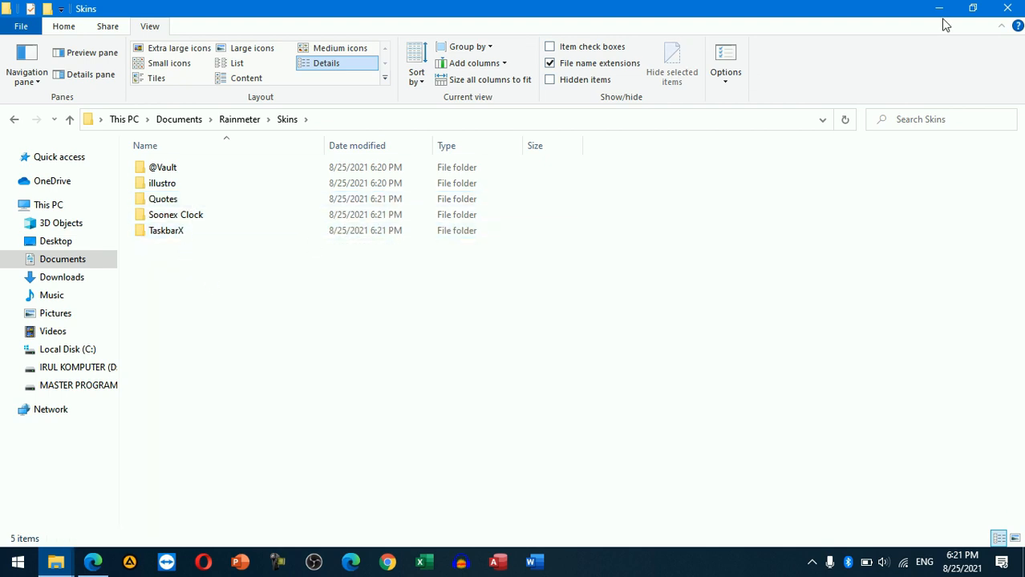
{"action": "left_click", "coordinate": [1015, 8]}
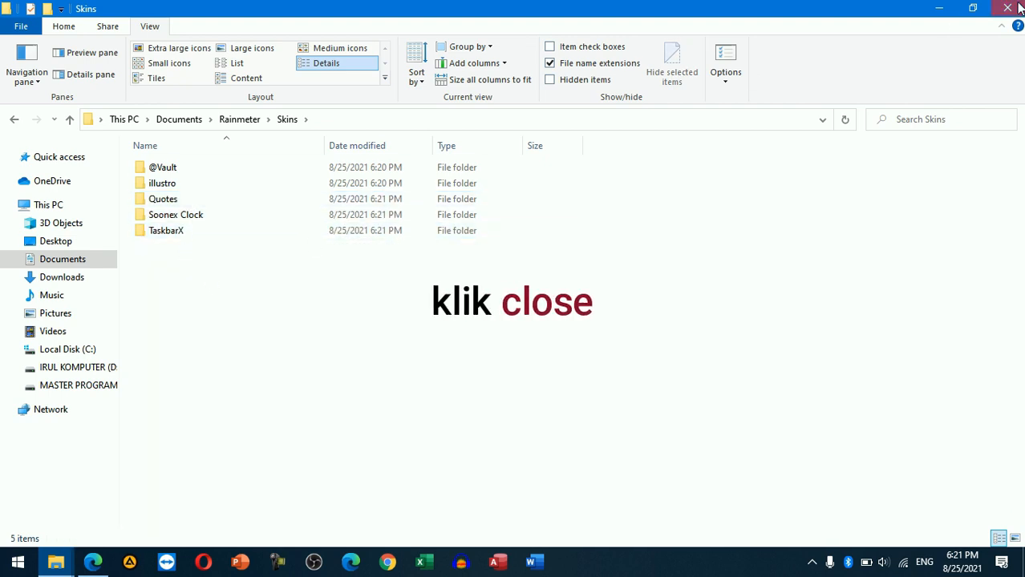
{"action": "left_click", "coordinate": [1007, 8]}
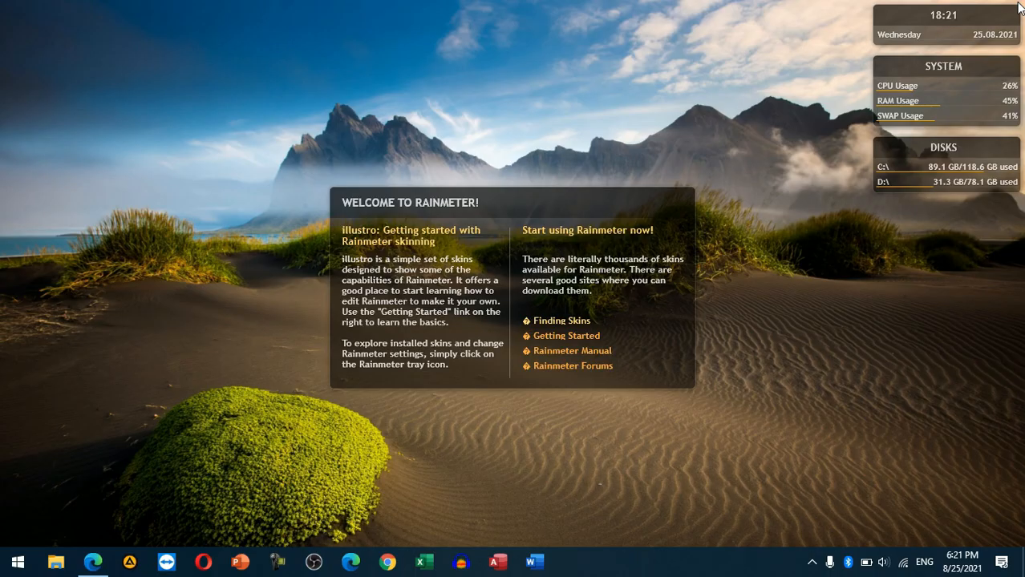
Unload the illustro Welcome, Clock, System and Disk skins from the desktop
{"action": "right_click", "coordinate": [606, 200]}
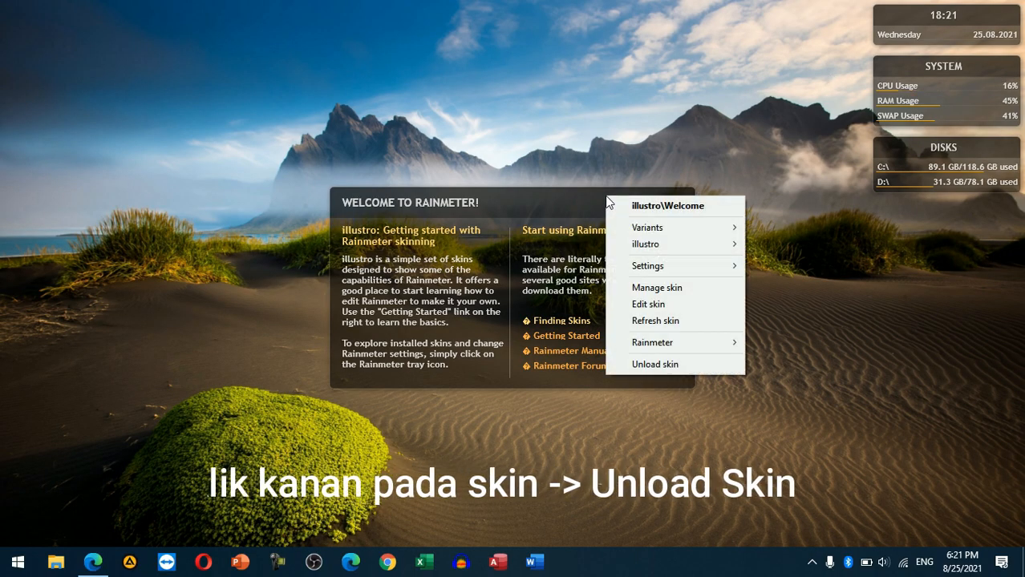
{"action": "left_click", "coordinate": [703, 367]}
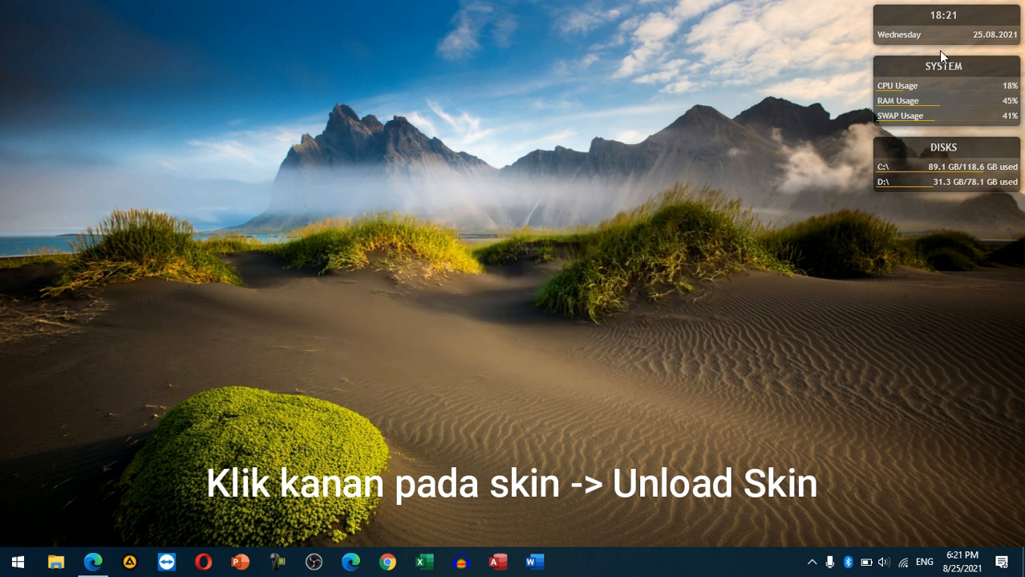
{"action": "right_click", "coordinate": [936, 23]}
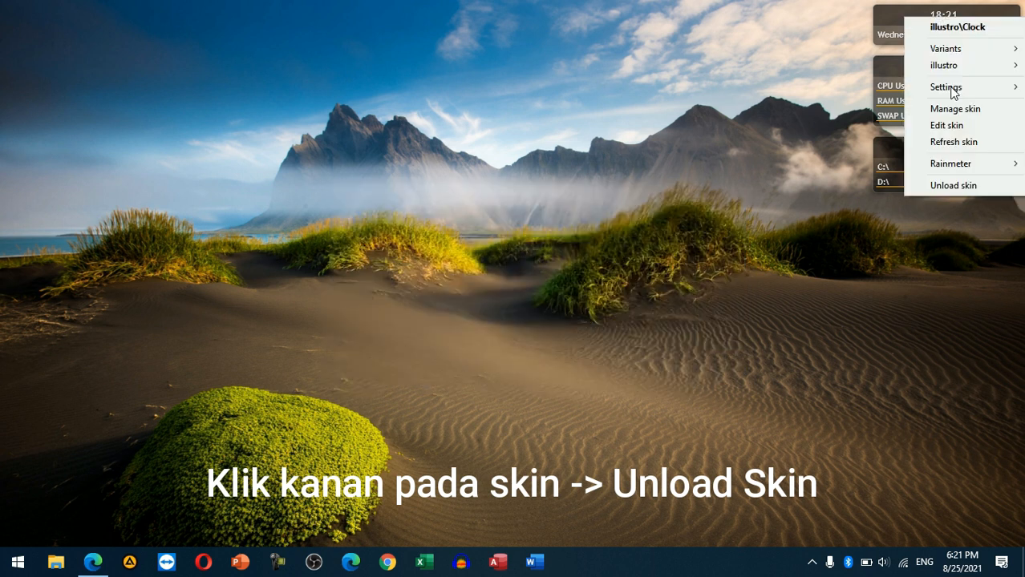
{"action": "left_click", "coordinate": [986, 189]}
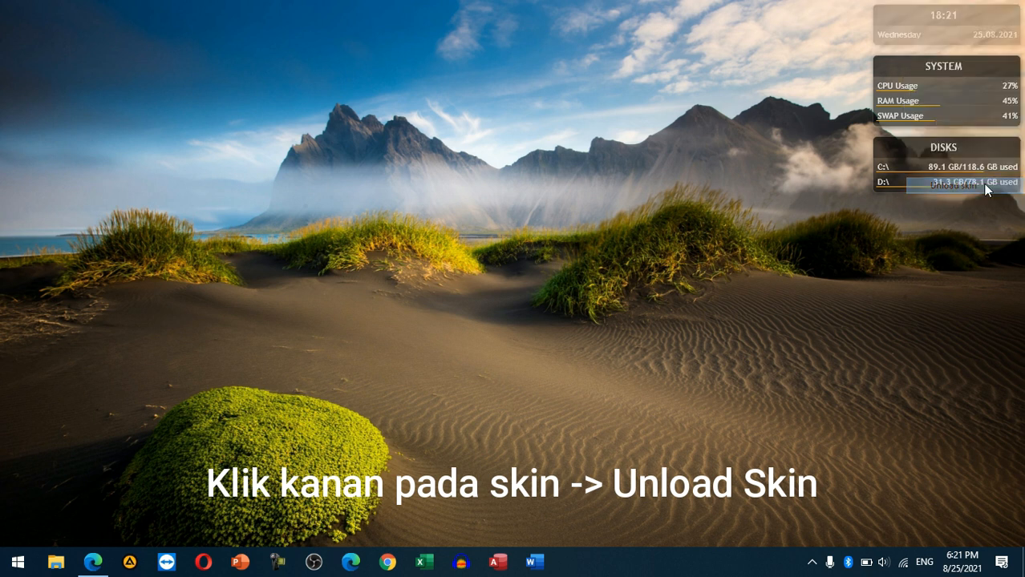
{"action": "right_click", "coordinate": [954, 70]}
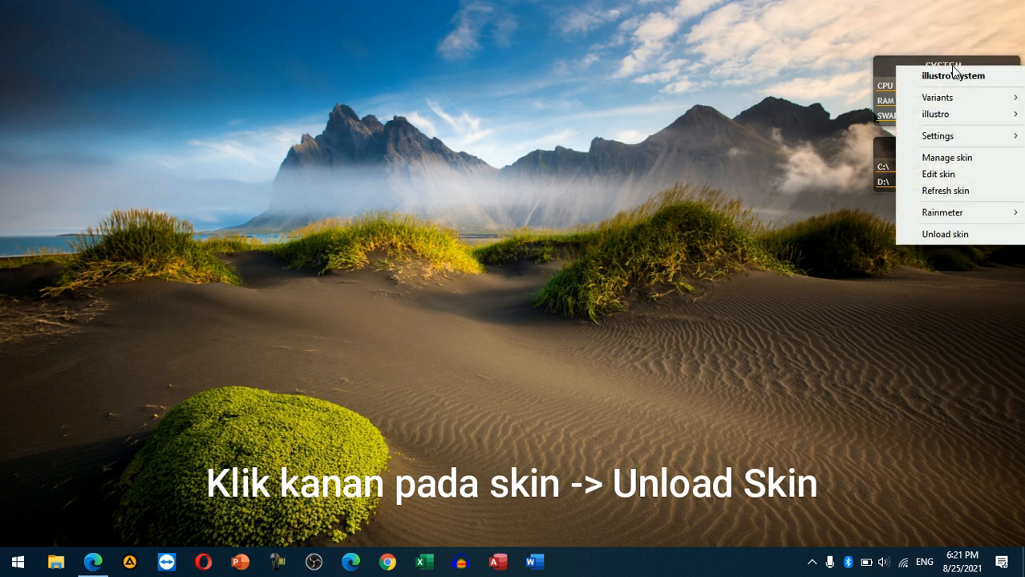
{"action": "left_click", "coordinate": [965, 231]}
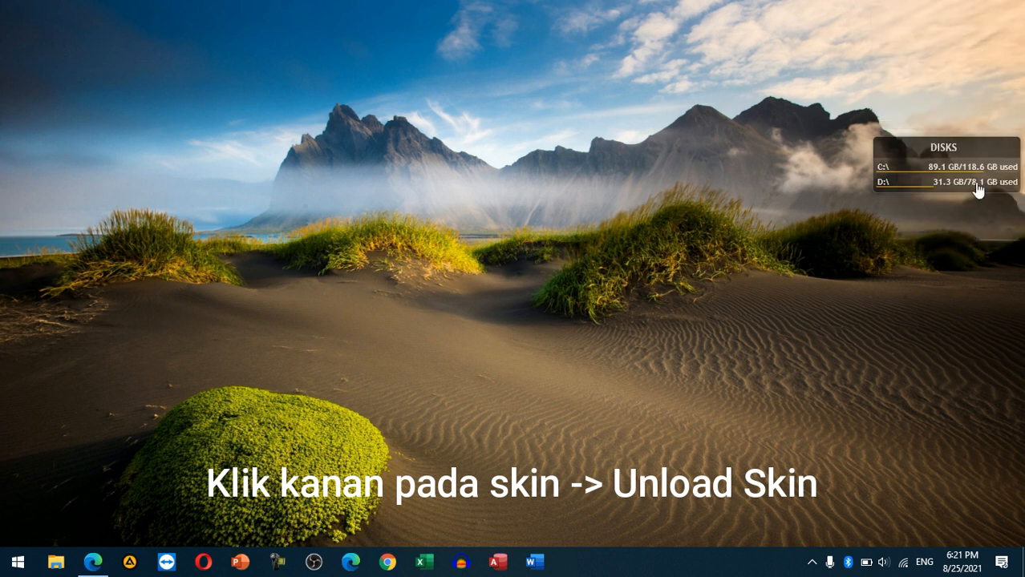
{"action": "right_click", "coordinate": [954, 147]}
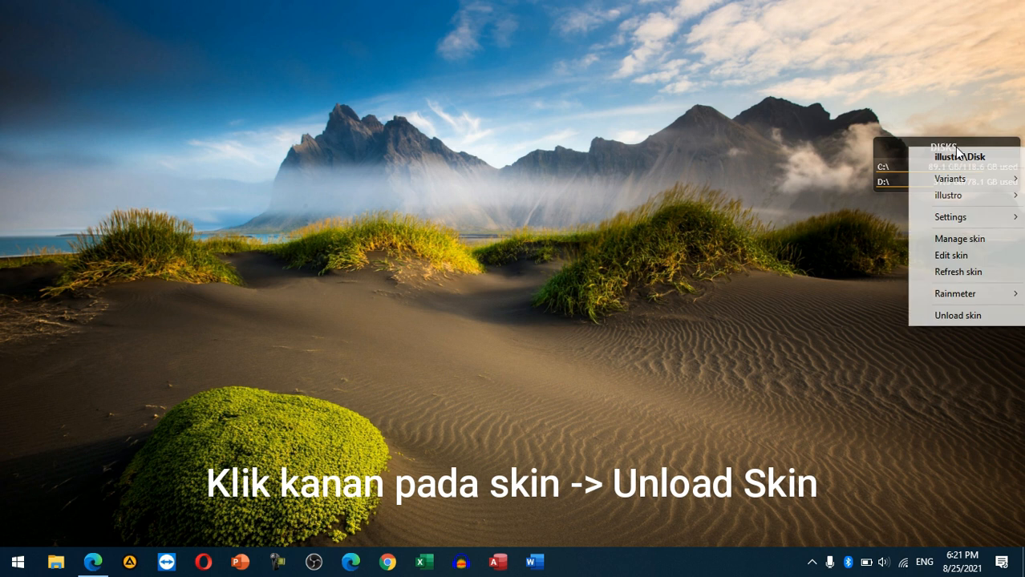
{"action": "left_click", "coordinate": [985, 316]}
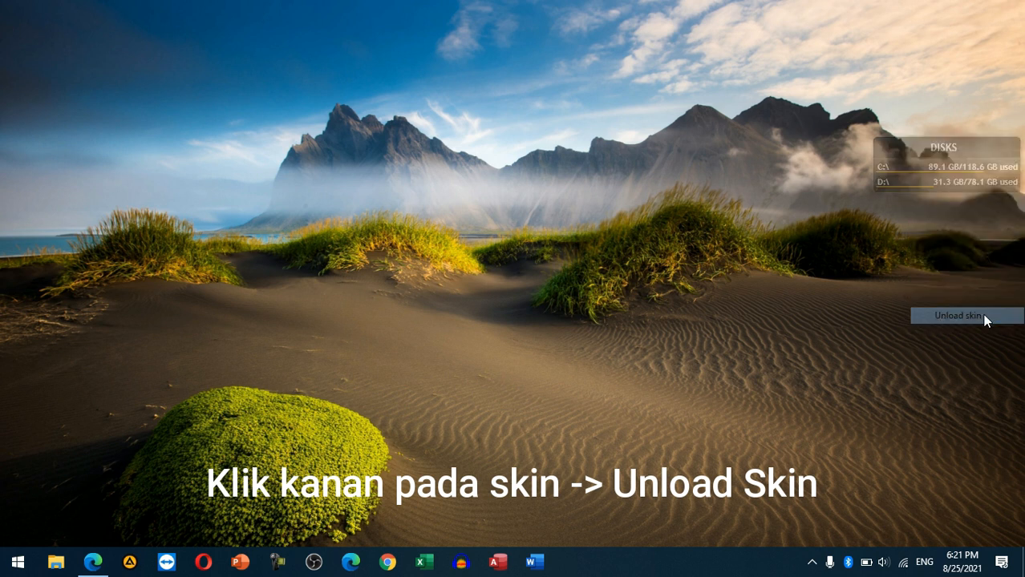
Open the Rainmeter manager from the hidden tray icons and refresh all skins
{"action": "left_click", "coordinate": [812, 564]}
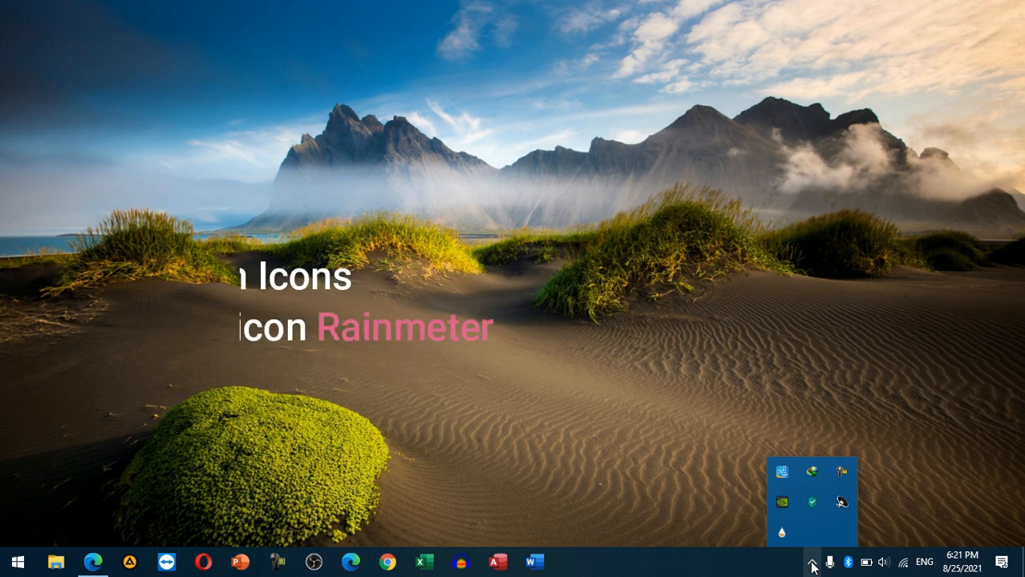
{"action": "double_click", "coordinate": [784, 531]}
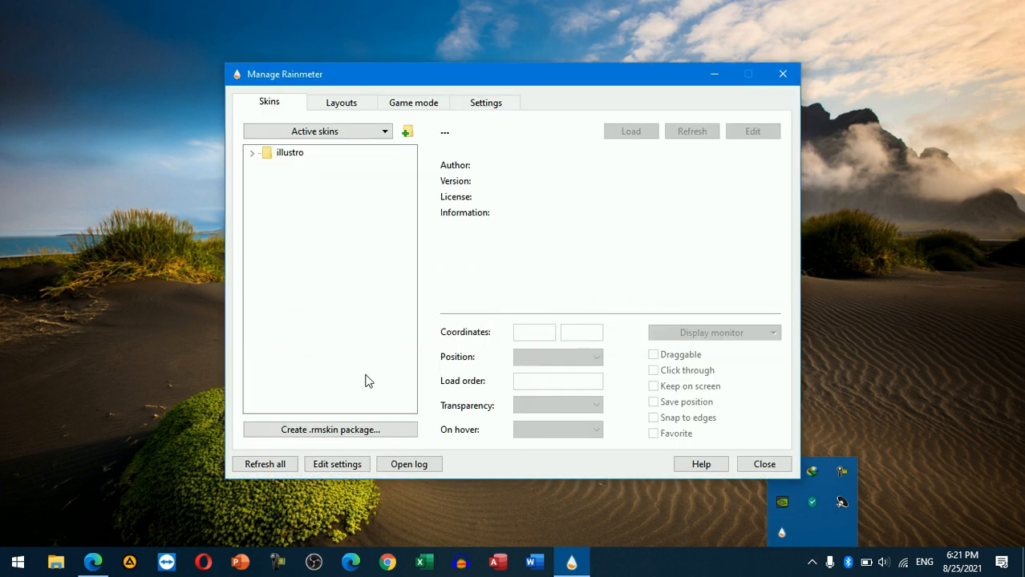
{"action": "left_click", "coordinate": [283, 469]}
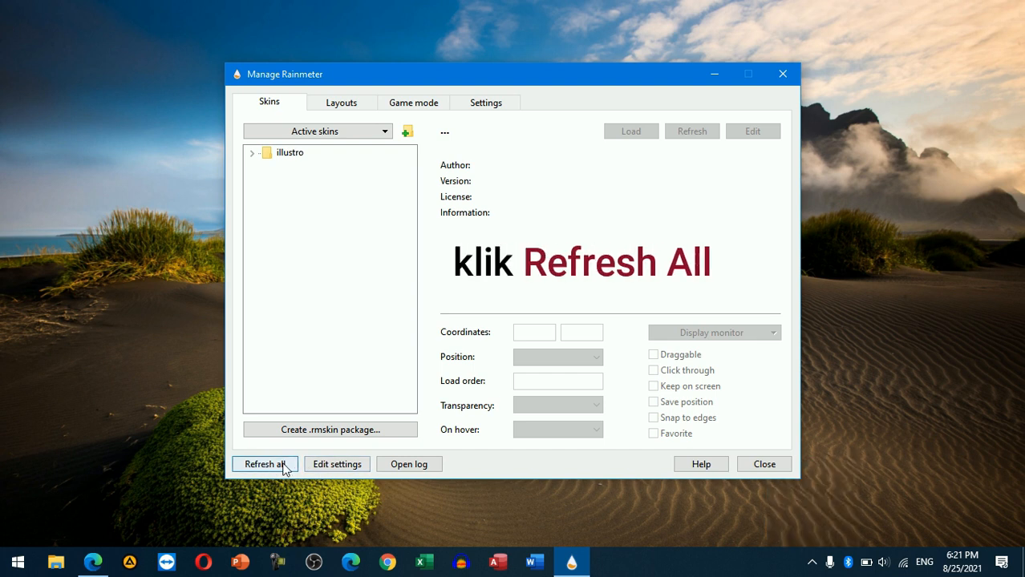
{"action": "left_click", "coordinate": [287, 467]}
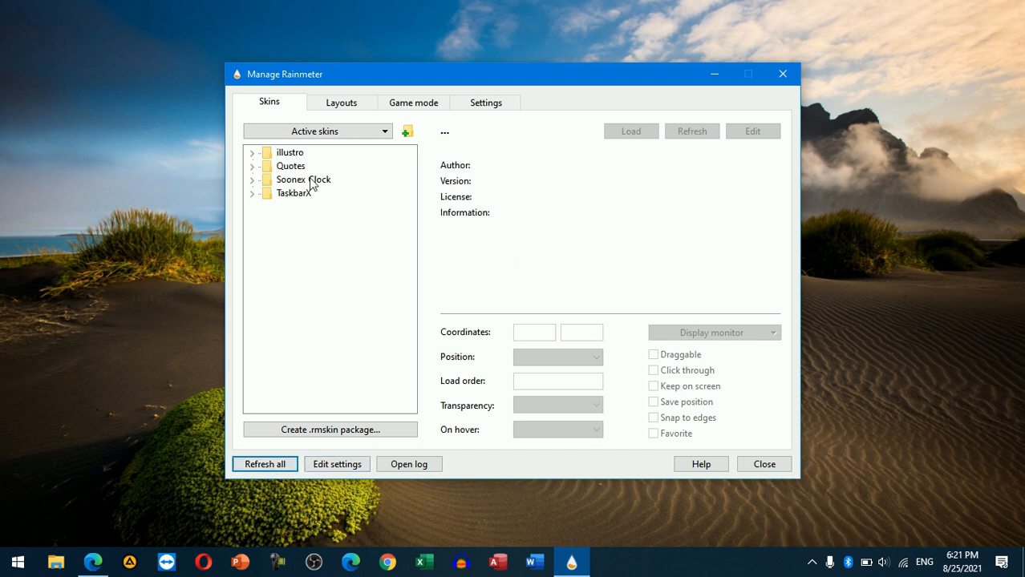
Load the TaskbarX.ini skin from the TaskbarX folder
{"action": "left_click", "coordinate": [288, 196]}
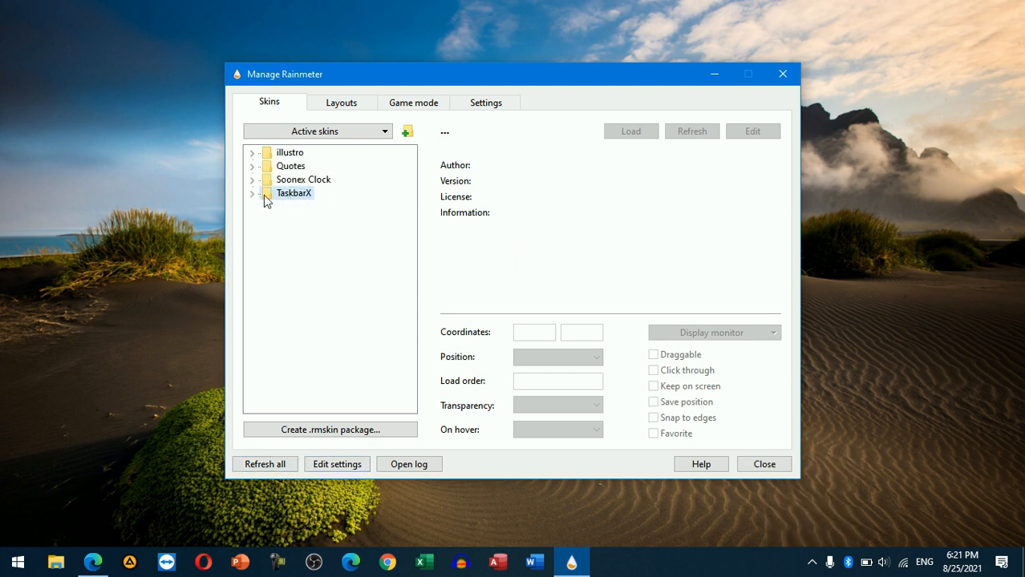
{"action": "left_click", "coordinate": [253, 193]}
{"action": "right_click", "coordinate": [325, 210]}
{"action": "left_click", "coordinate": [318, 210]}
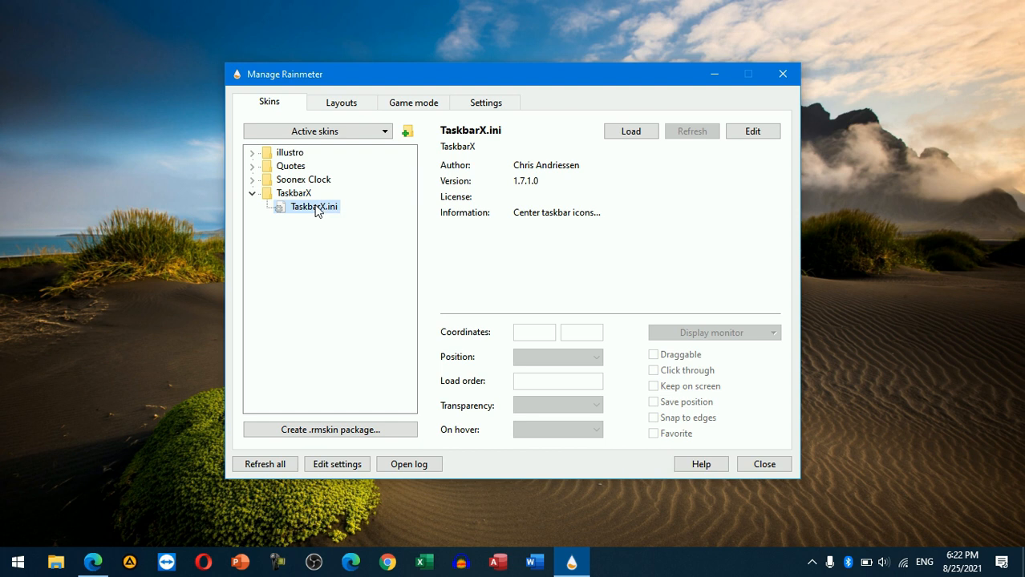
{"action": "left_click", "coordinate": [630, 133]}
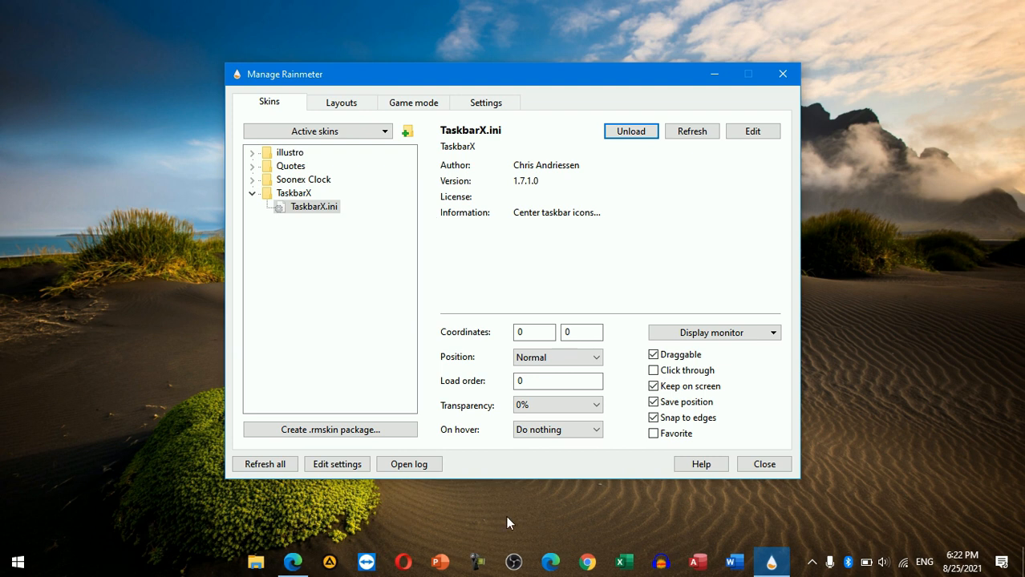
Load the Soonex Clock.ini skin and place the clock near the middle of the desktop, at coordinates of about 211, 266
{"action": "left_click", "coordinate": [251, 180]}
{"action": "left_click", "coordinate": [336, 194]}
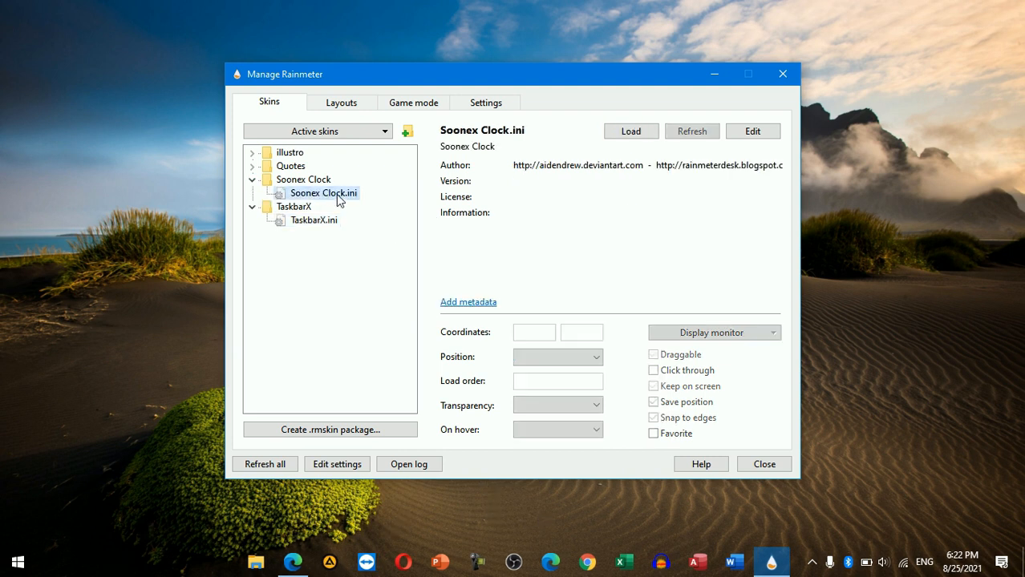
{"action": "left_click", "coordinate": [632, 131]}
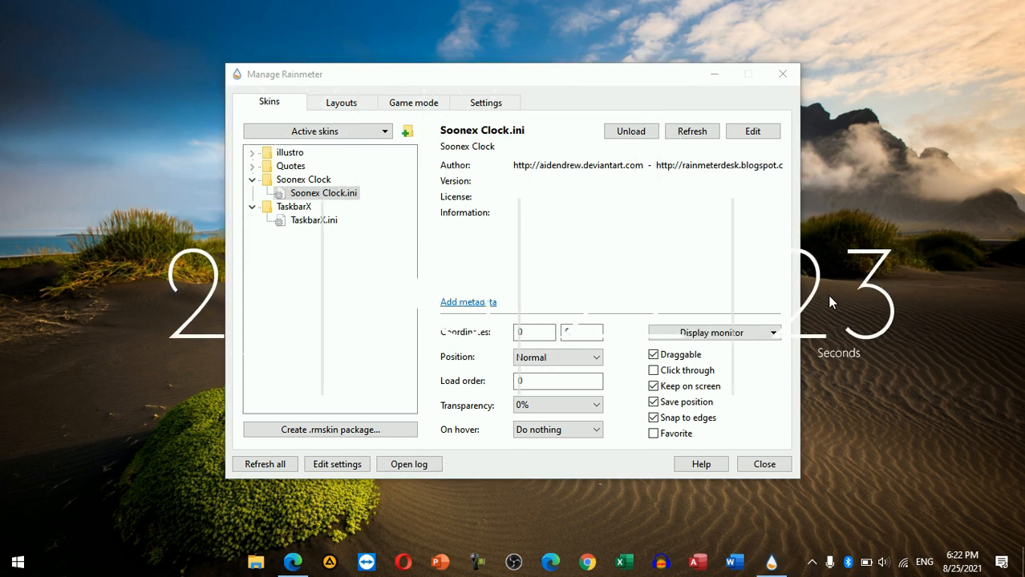
Bring the Rainmeter manager to the front, load quotes.ini from the Quotes folder, and close the manager
{"action": "left_click", "coordinate": [573, 81]}
{"action": "left_click", "coordinate": [252, 167]}
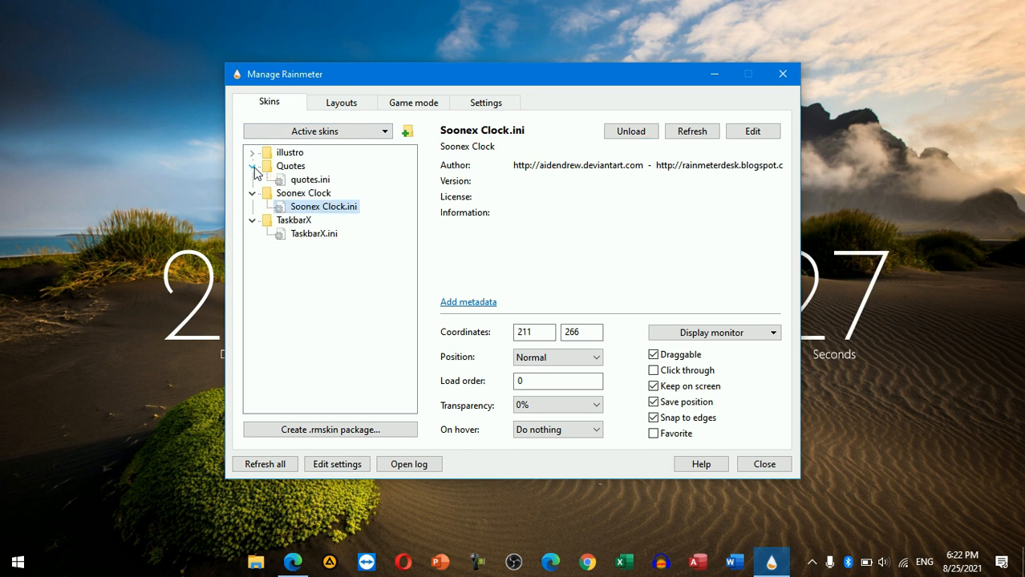
{"action": "left_click", "coordinate": [309, 180]}
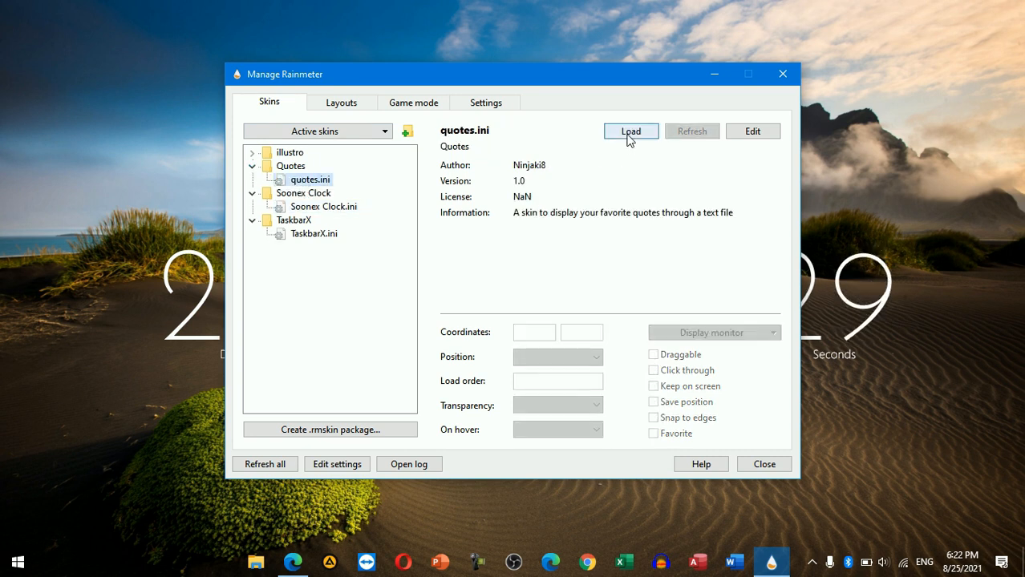
{"action": "left_click", "coordinate": [628, 136]}
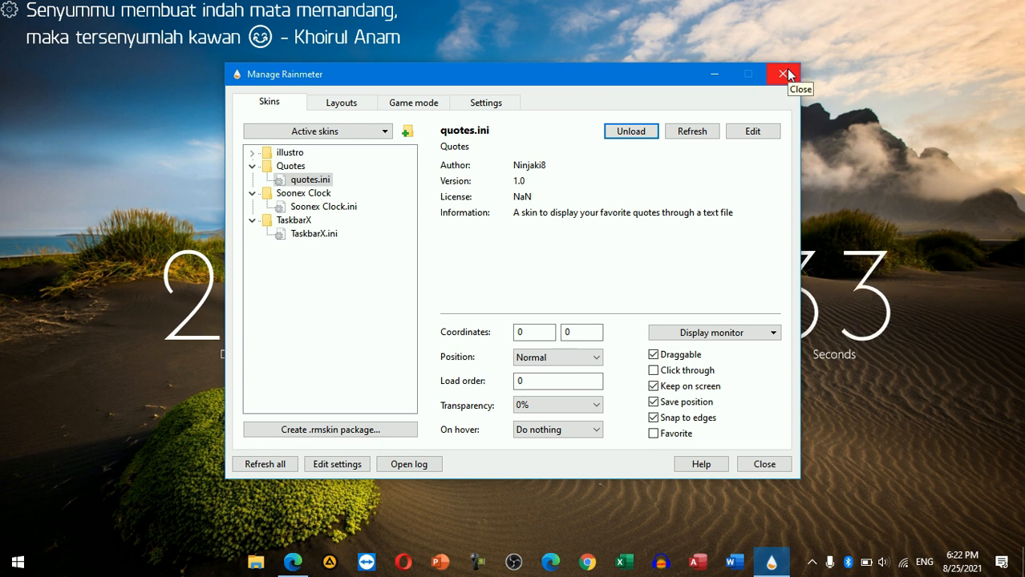
{"action": "left_click", "coordinate": [785, 74]}
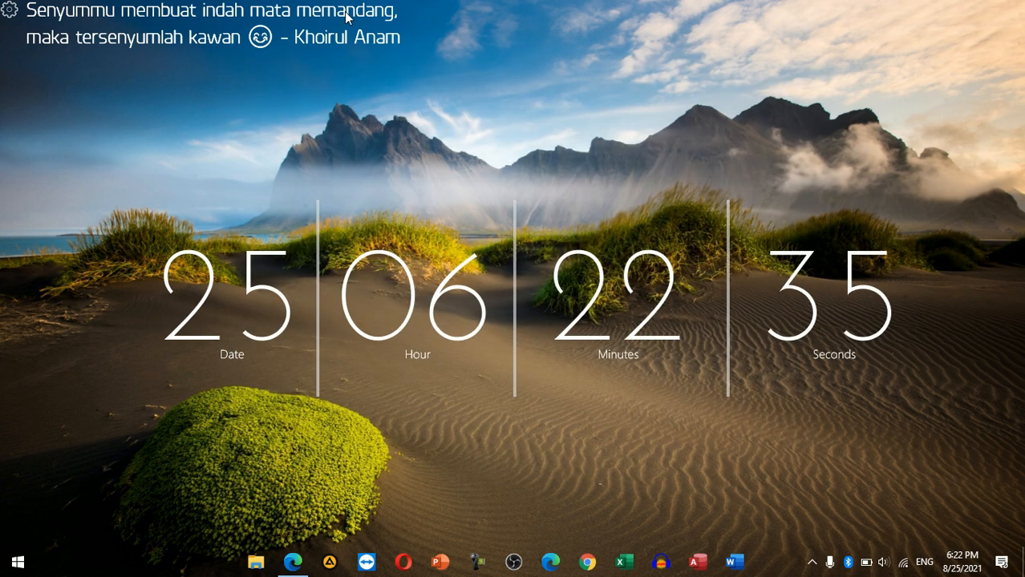
Move the quote skin slightly inward from the desktop's upper-left corner and nudge the clock skin slightly upward
{"action": "left_click_drag", "start_coordinate": [347, 16], "coordinate": [369, 42]}
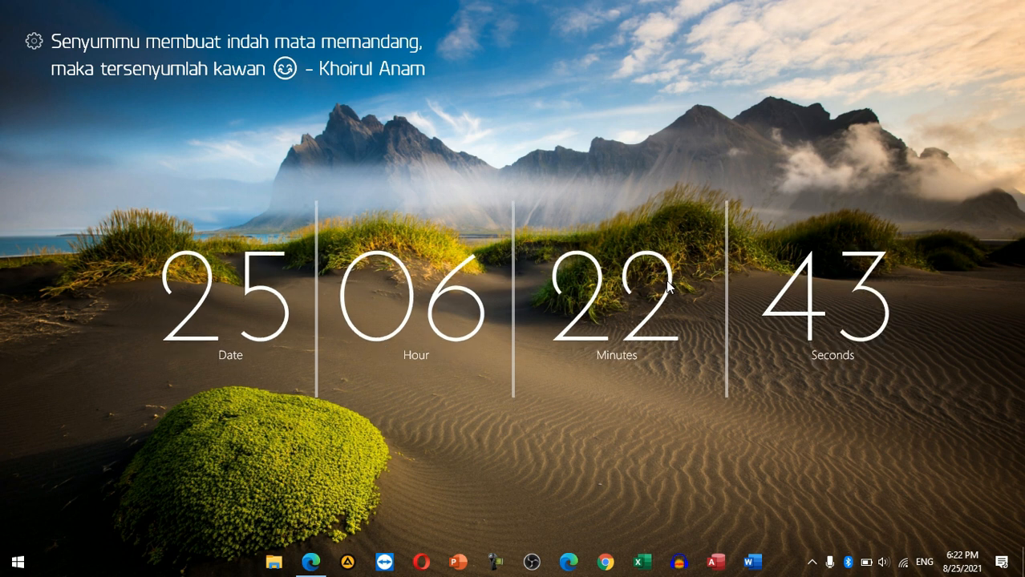
{"action": "left_click_drag", "start_coordinate": [667, 280], "coordinate": [667, 277]}
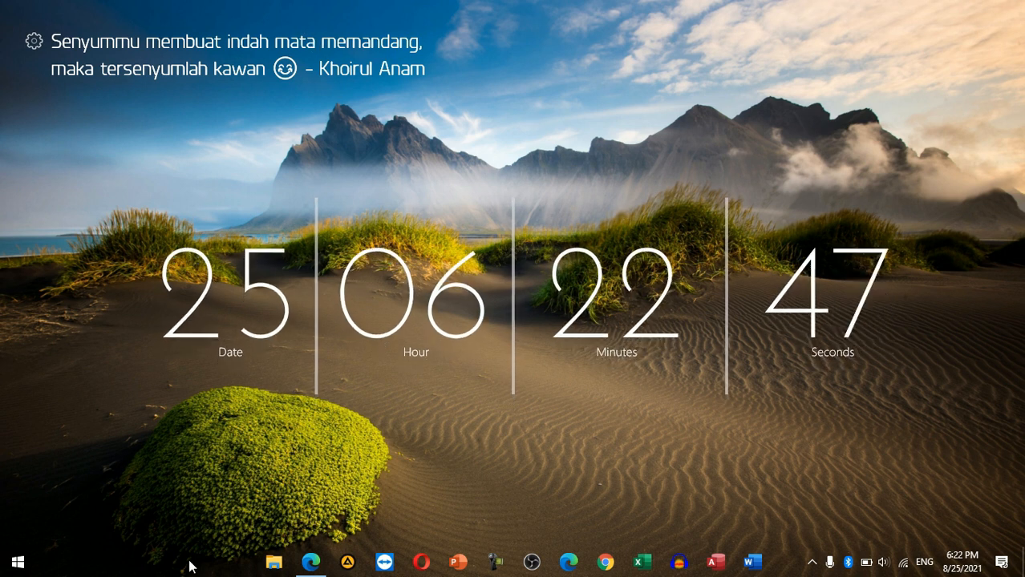
Open the quote skin's text file and replace the first quote's wording with "Al'ilmu bila 'amallin Kasy-syajari bila tsamarin", keeping its attribution
{"action": "left_click", "coordinate": [34, 44]}
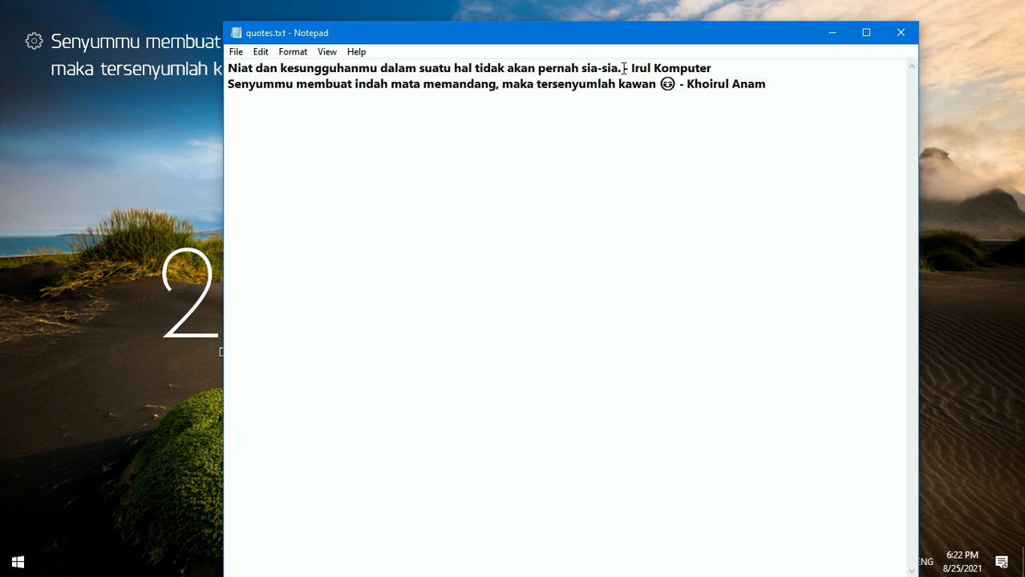
{"action": "left_click", "coordinate": [780, 87]}
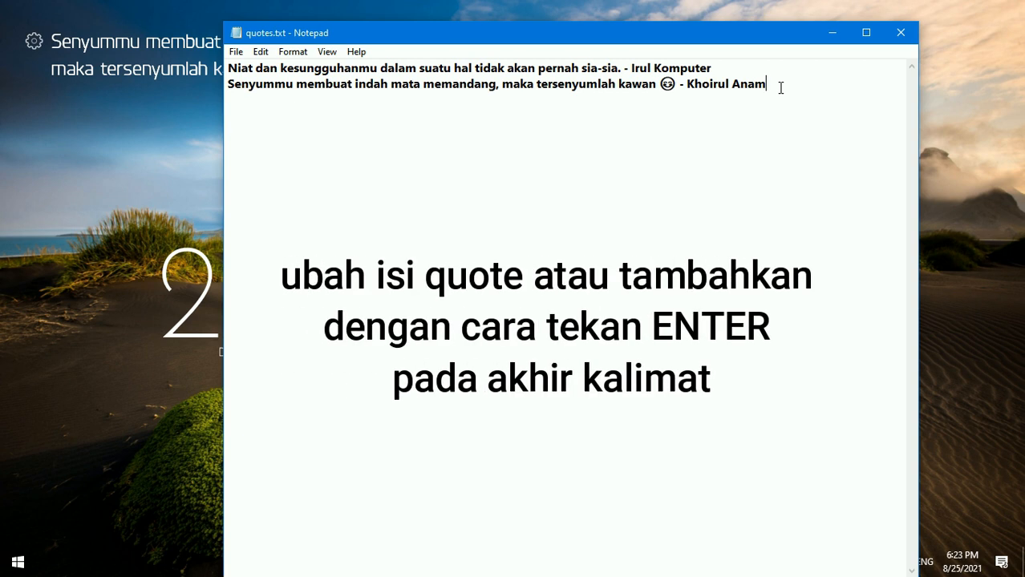
{"action": "left_click_drag", "start_coordinate": [622, 68], "coordinate": [379, 67]}
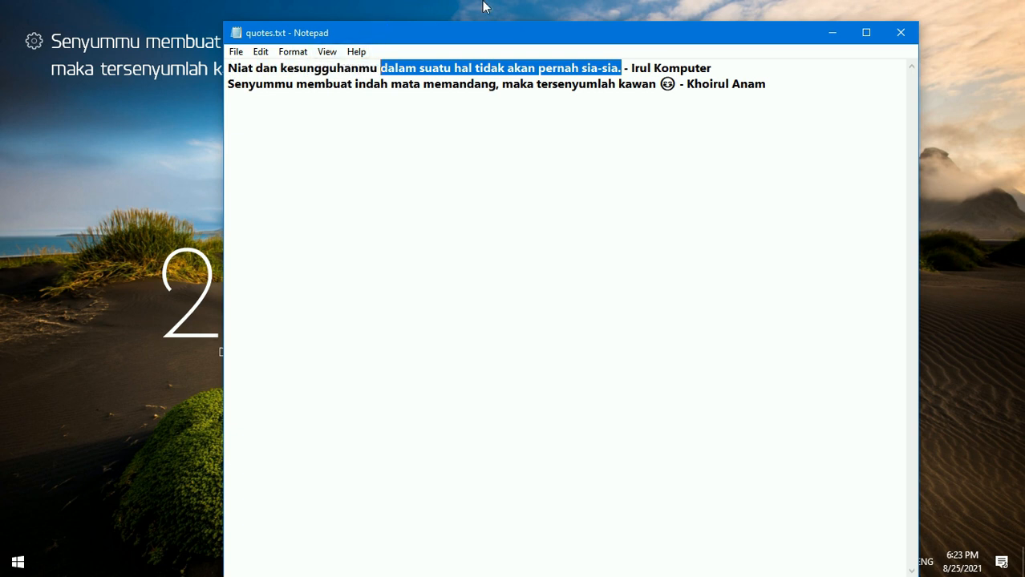
{"action": "key", "text": "ctrl+shift+Left"}
{"action": "key", "text": "ctrl+shift+Left"}
{"action": "key", "text": "ctrl+shift+Left"}
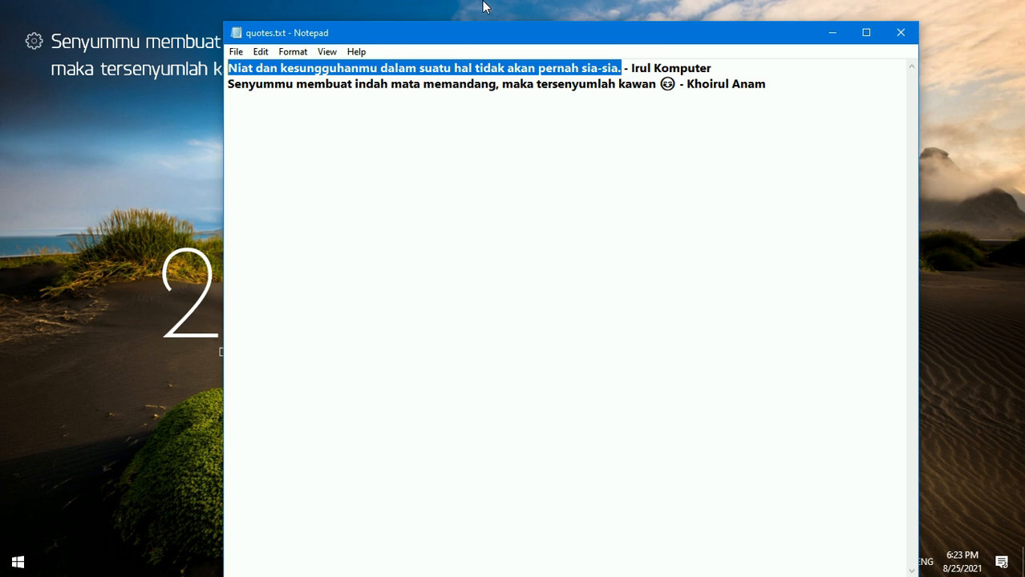
{"action": "type", "text": "Al'ilmu bila 'amallin Kasy"}
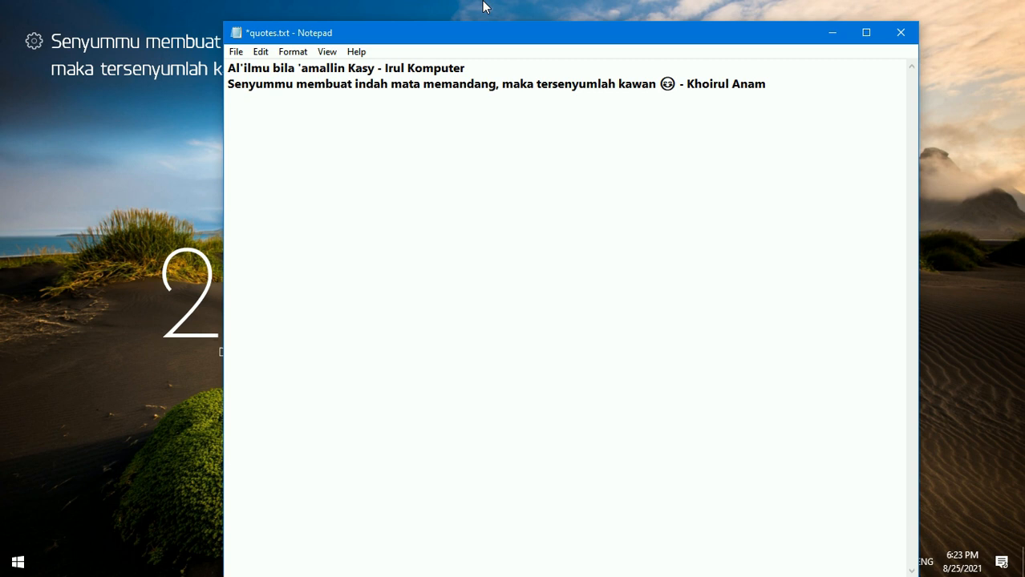
{"action": "type", "text": "-sayja"}
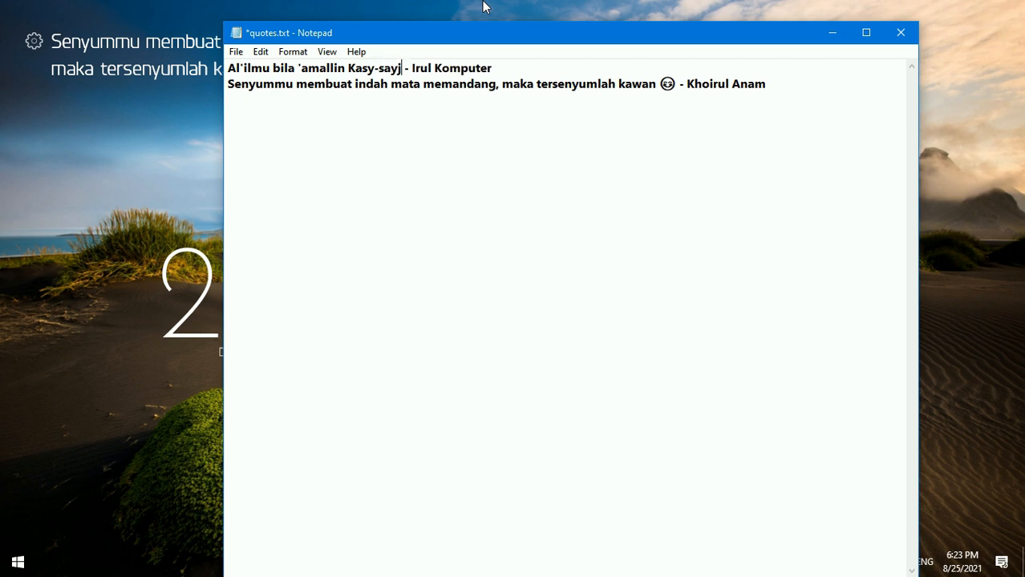
{"action": "key", "text": "BackSpace"}
{"action": "key", "text": "BackSpace"}
{"action": "key", "text": "BackSpace"}
{"action": "key", "text": "BackSpace"}
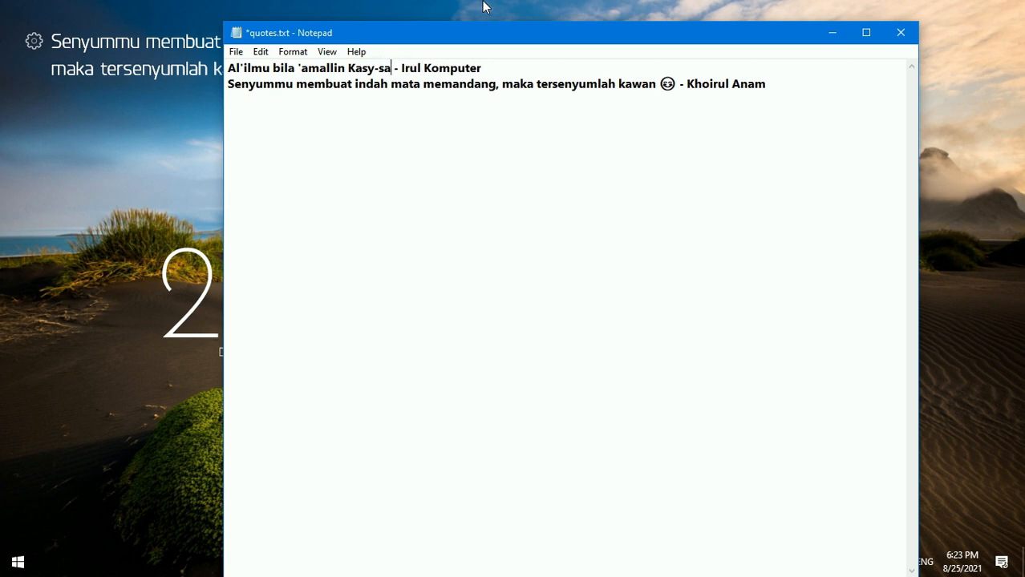
{"action": "type", "text": "yajari bila"}
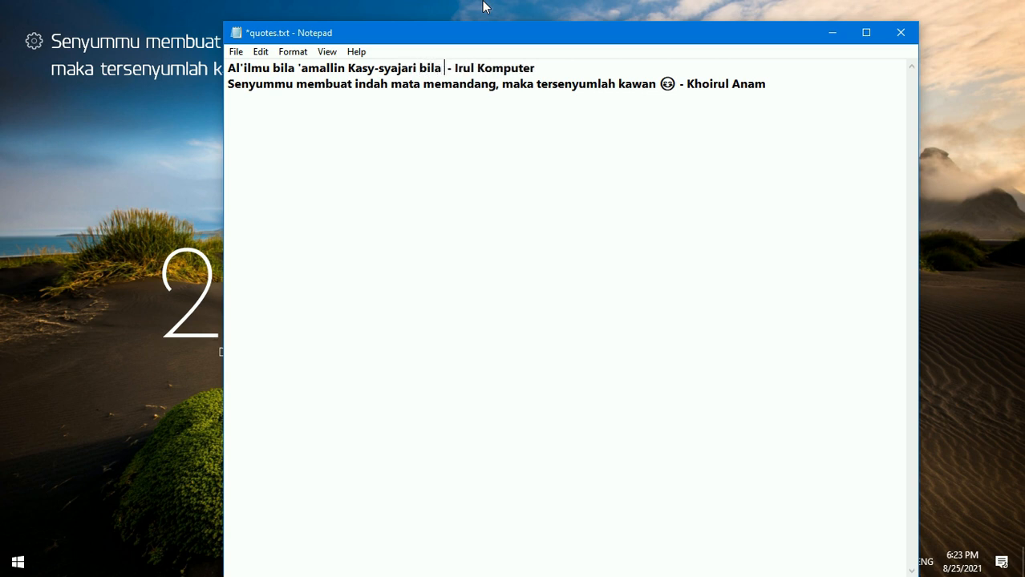
{"action": "type", "text": " tsamarin"}
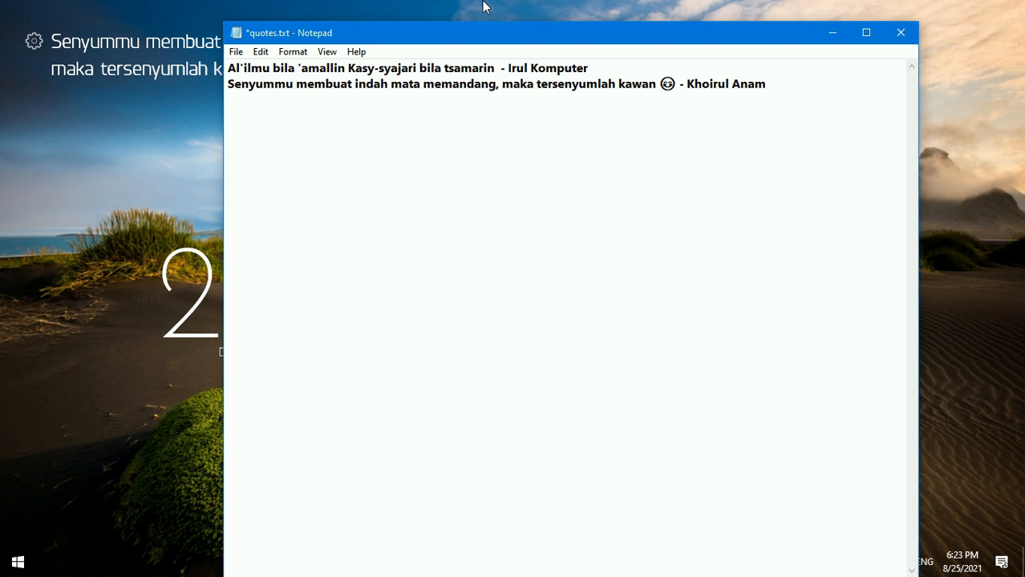
Extend the first quote, before its attribution, with the quoted text "Ilmu yang tidak diamalkan laksana pohon yang tak berbuah"
{"action": "type", "text": "\""}
{"action": "key", "text": "BackSpace"}
{"action": "type", "text": "Ilmu y"}
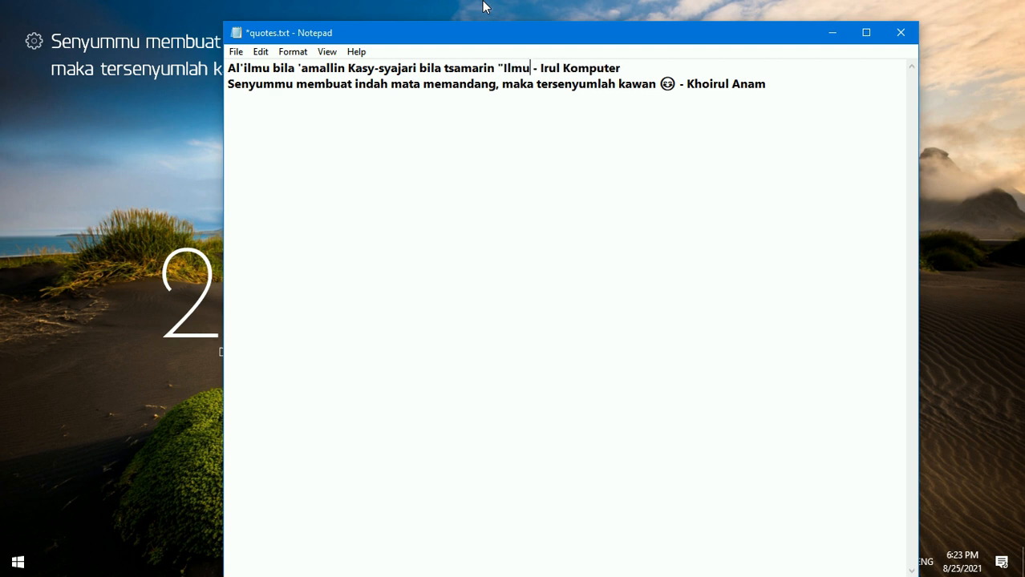
{"action": "type", "text": "ang tidak d"}
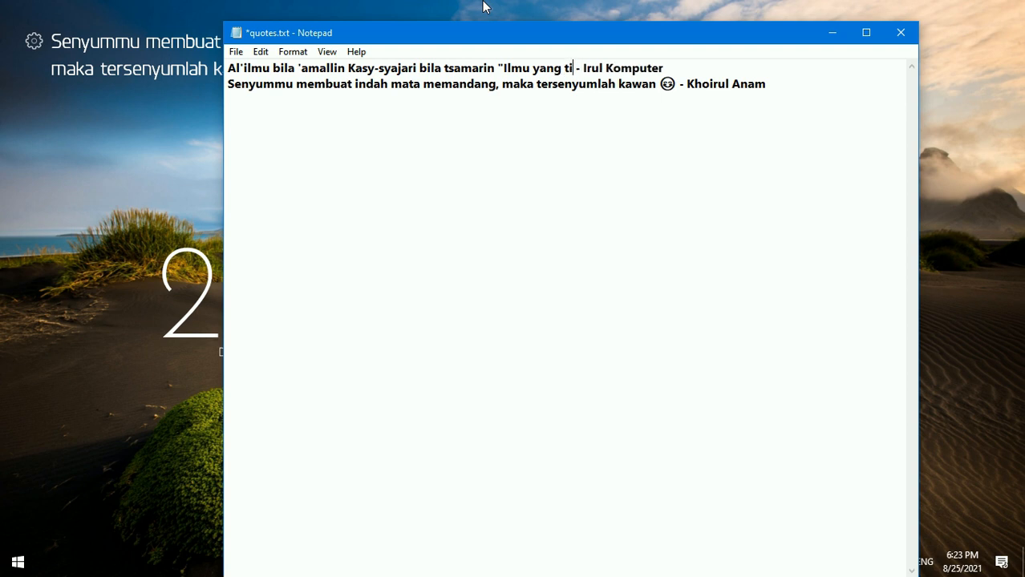
{"action": "type", "text": "iamal"}
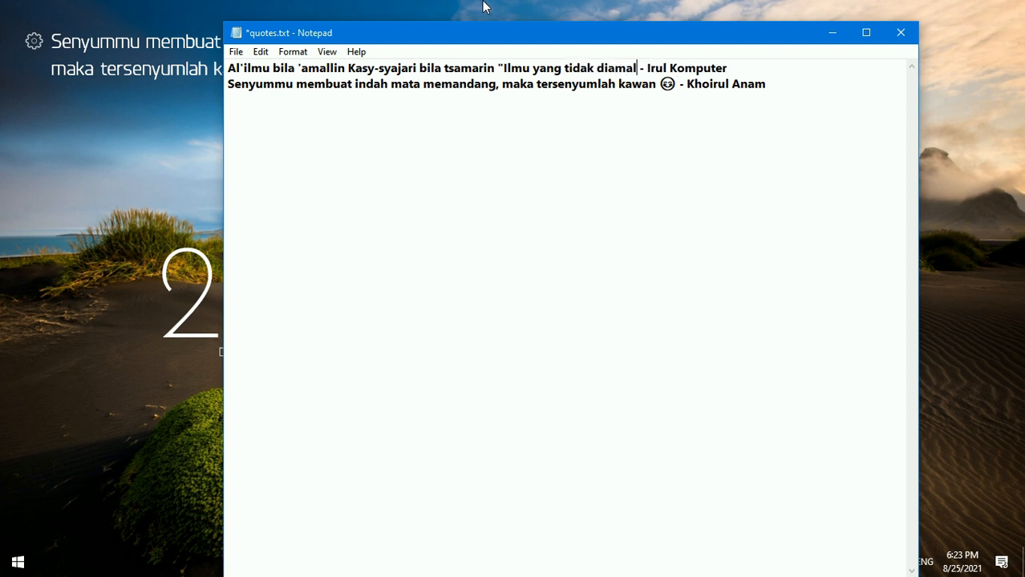
{"action": "type", "text": "kan laksana"}
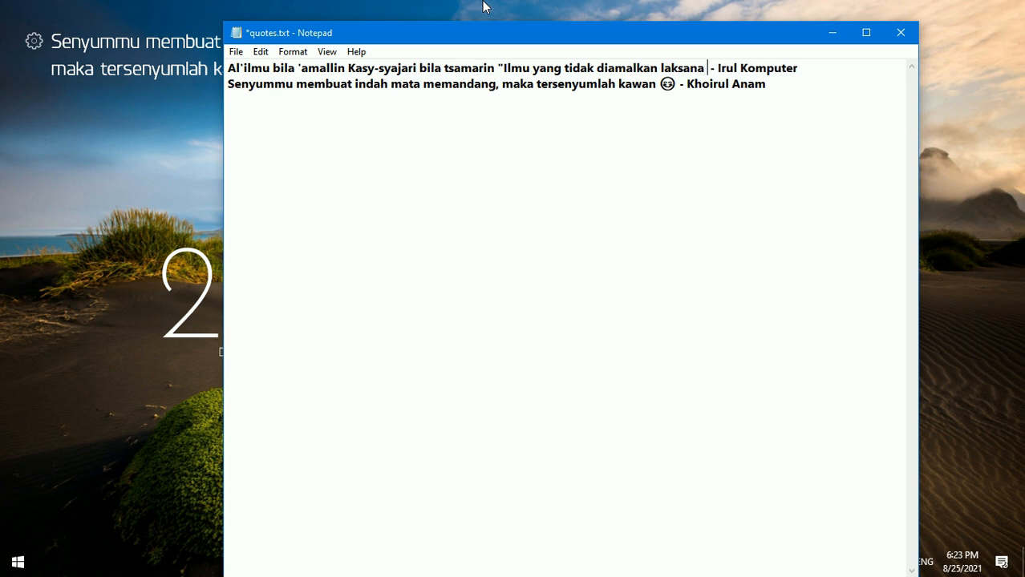
{"action": "type", "text": " phon"}
{"action": "key", "text": "BackSpace"}
{"action": "key", "text": "BackSpace"}
{"action": "key", "text": "BackSpace"}
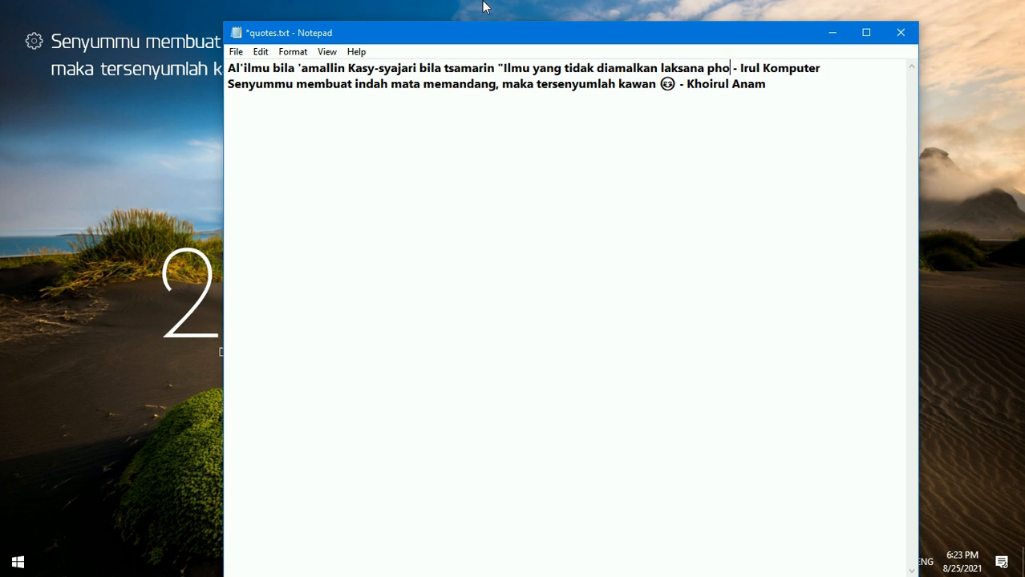
{"action": "type", "text": "ohon y"}
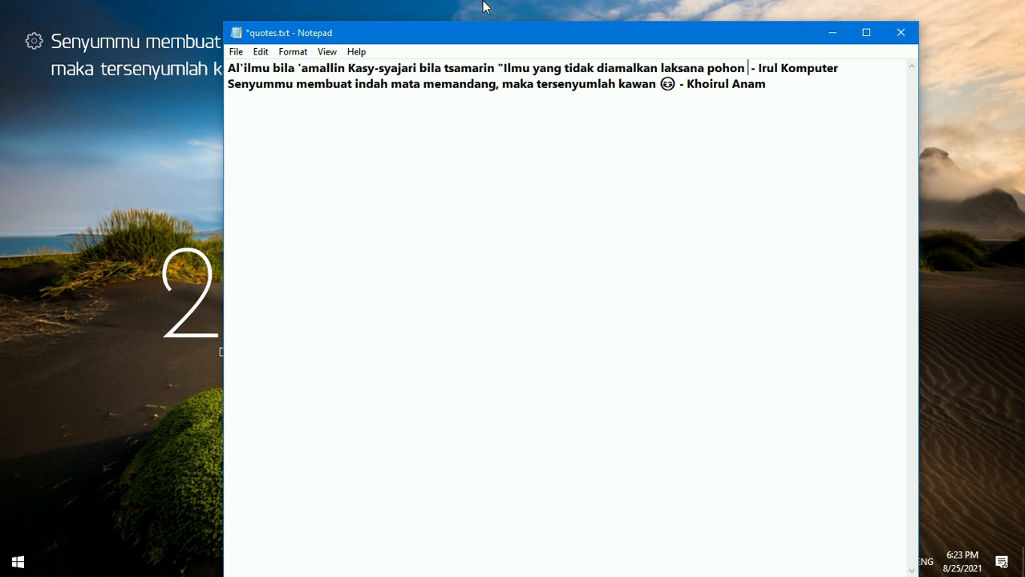
{"action": "type", "text": "ang tak berbuah "}
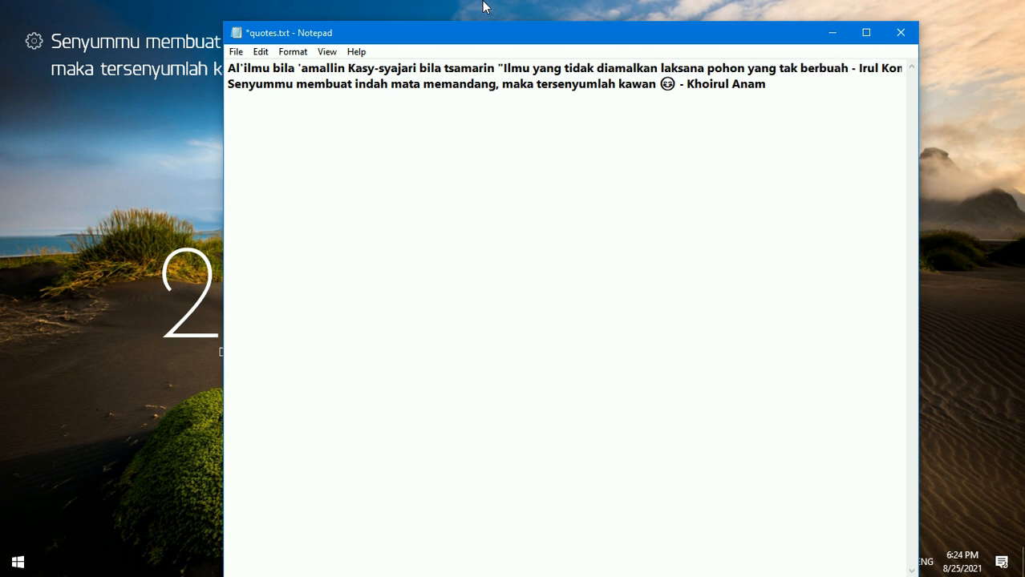
{"action": "type", "text": "\""}
Add a third line below the second quote reading "Kejarlah impianmu dengan bersungguh-sungguh - Kata Orang Bijak"
{"action": "left_click", "coordinate": [236, 52]}
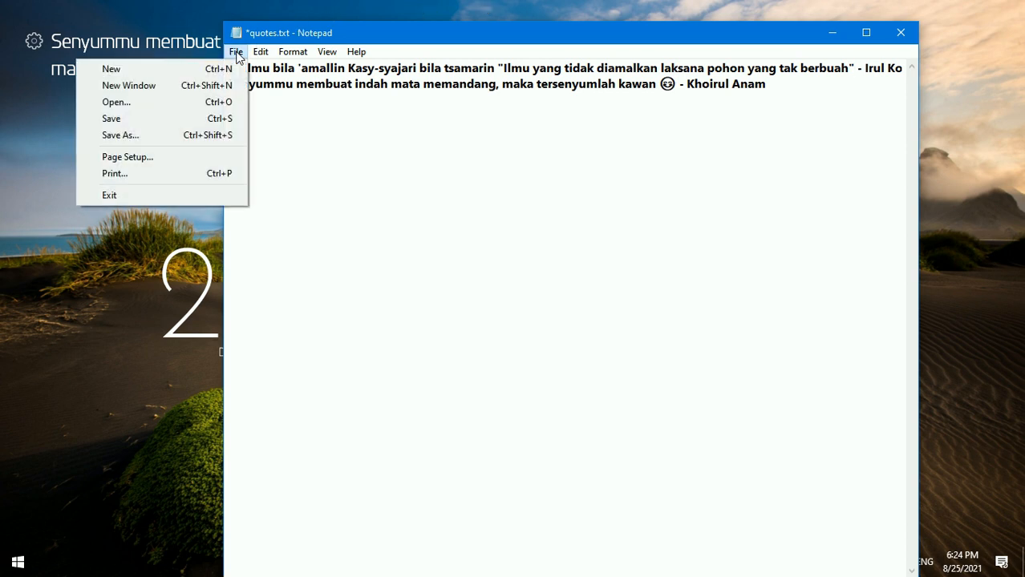
{"action": "left_click", "coordinate": [375, 138]}
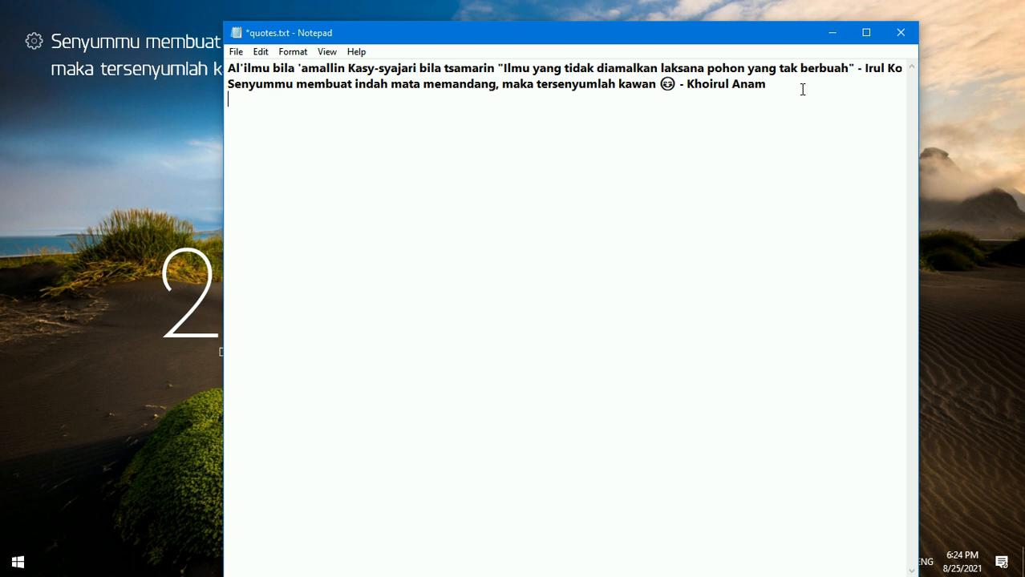
{"action": "type", "text": "Kerja"}
{"action": "key", "text": "BackSpace"}
{"action": "key", "text": "BackSpace"}
{"action": "type", "text": "jarlah impi"}
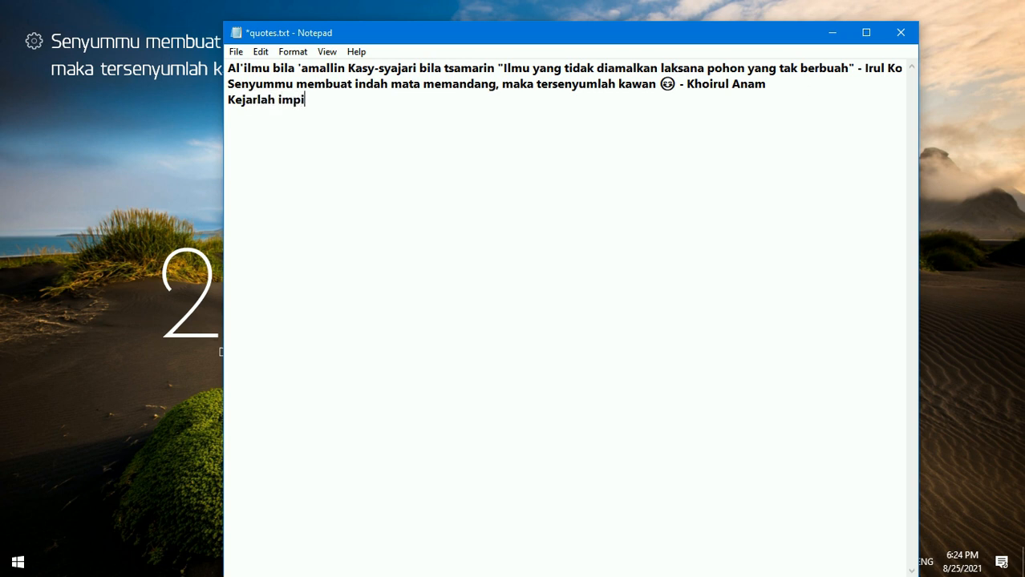
{"action": "type", "text": "anmu dengan "}
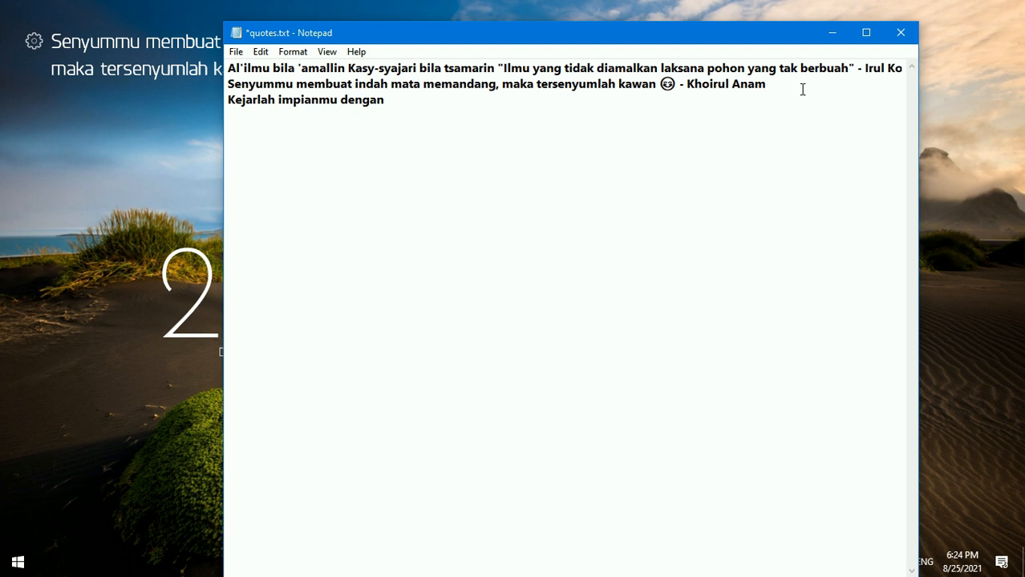
{"action": "type", "text": "bersung"}
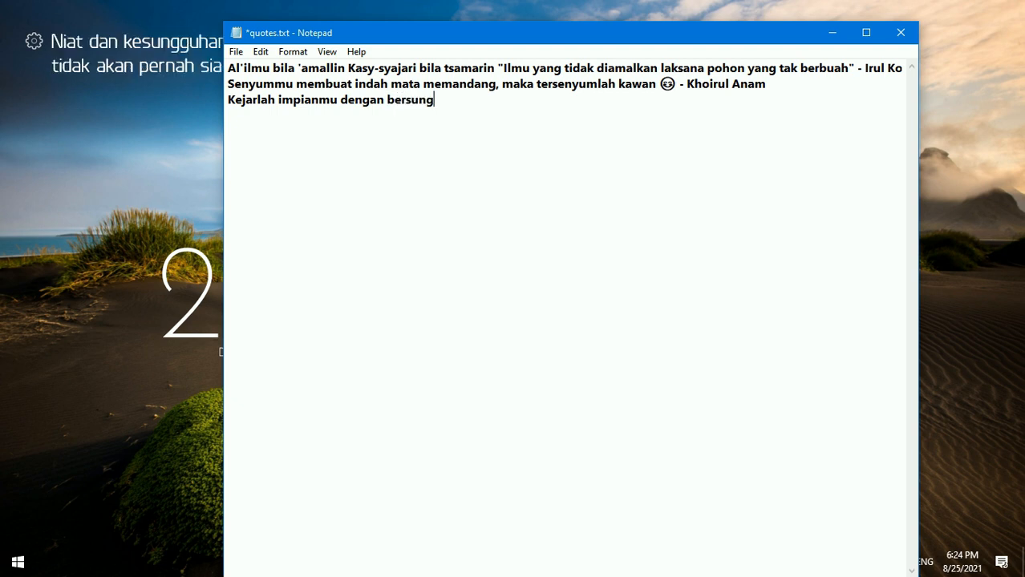
{"action": "type", "text": "guh-sungguh"}
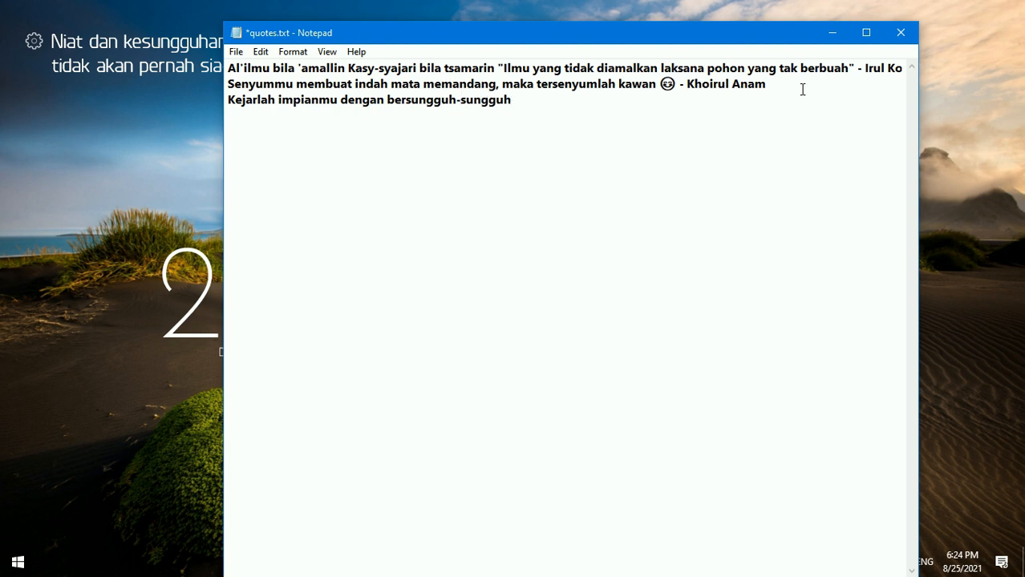
{"action": "type", "text": " - Kata Orang Bijak"}
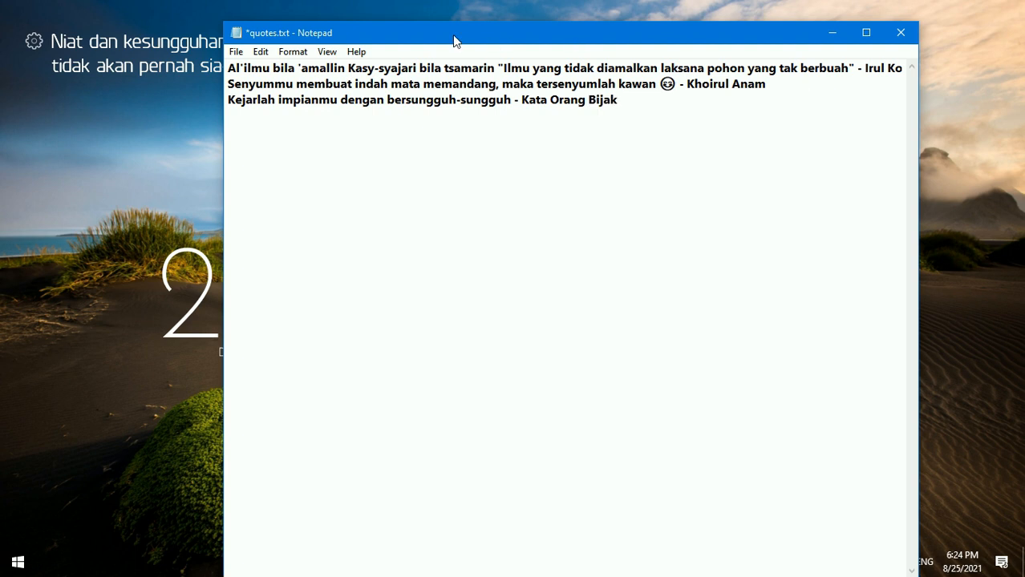
Save the changes to quotes.txt and close the file
{"action": "left_click", "coordinate": [236, 52]}
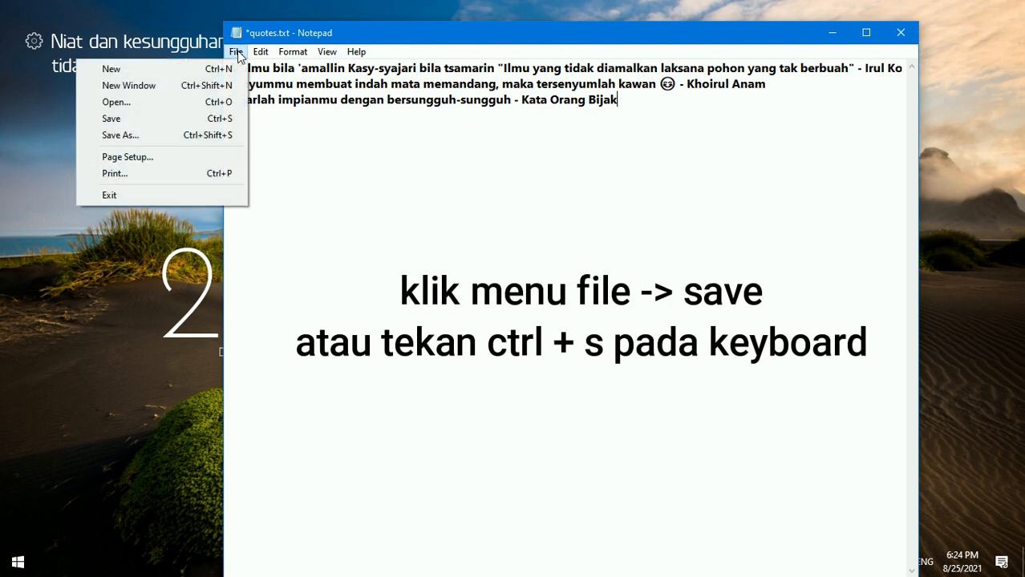
{"action": "left_click", "coordinate": [231, 118]}
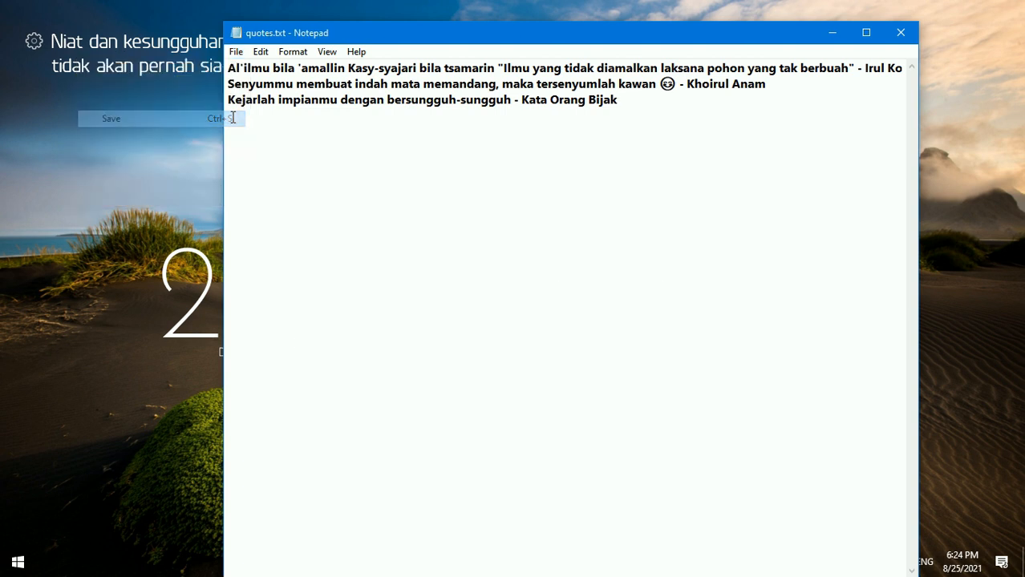
{"action": "left_click", "coordinate": [901, 32]}
Refresh the quote skin on the desktop twice to reload the edited quotes
{"action": "right_click", "coordinate": [71, 46]}
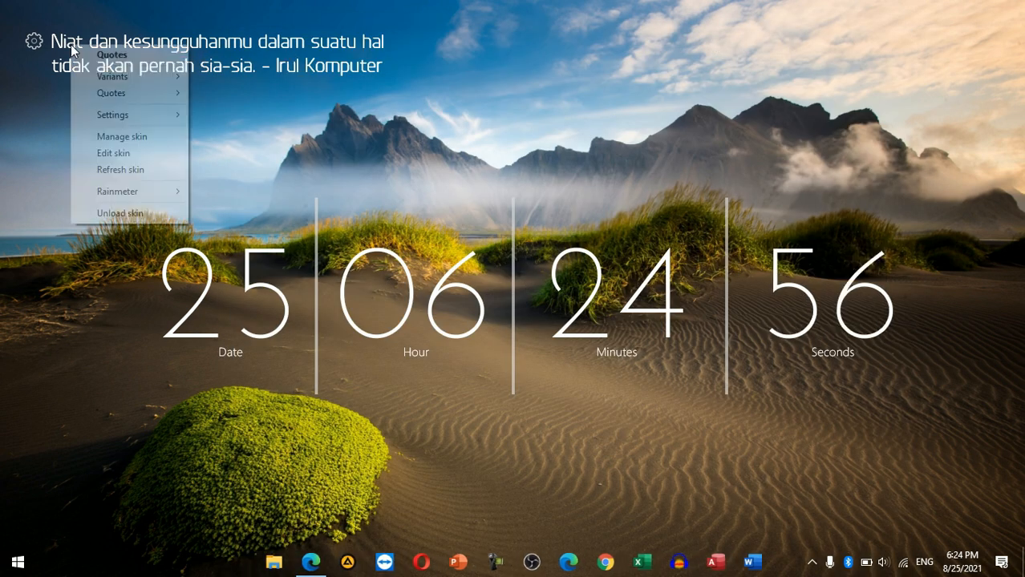
{"action": "left_click", "coordinate": [148, 168]}
{"action": "right_click", "coordinate": [190, 42]}
{"action": "left_click", "coordinate": [241, 165]}
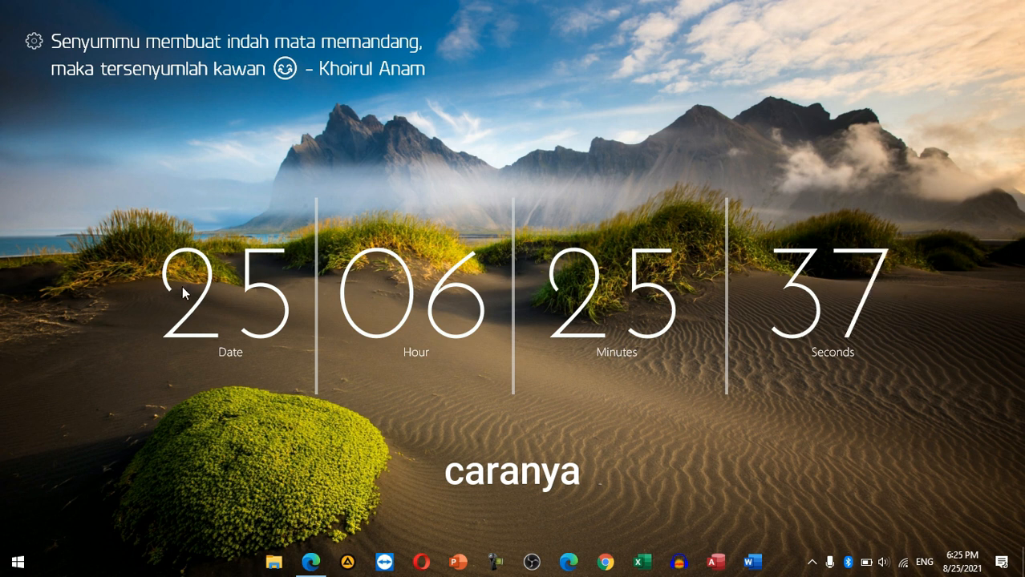
Turn on small taskbar buttons in the taskbar settings, close the settings, and unpin Google Chrome from the taskbar
{"action": "right_click", "coordinate": [202, 574]}
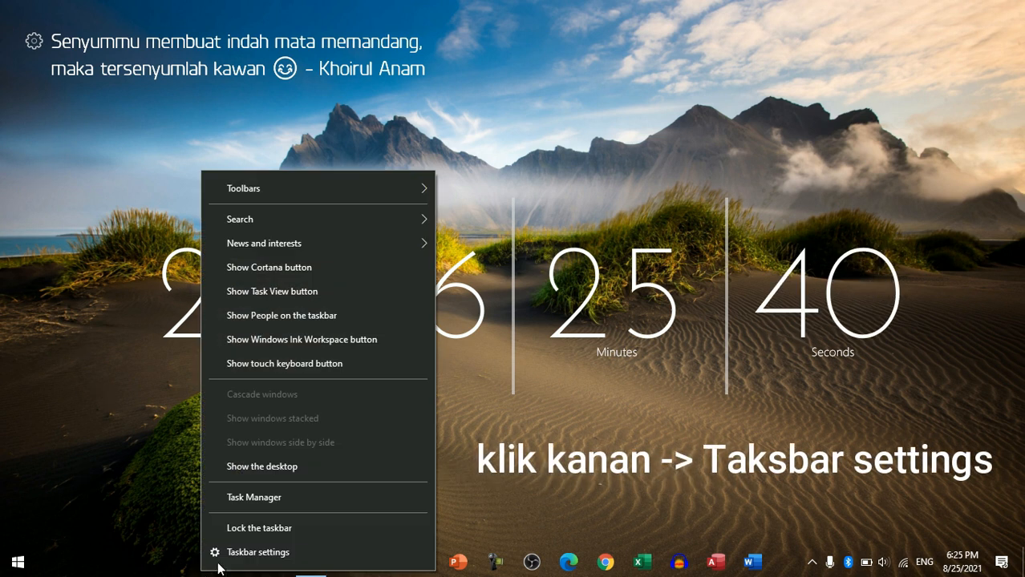
{"action": "left_click", "coordinate": [312, 558]}
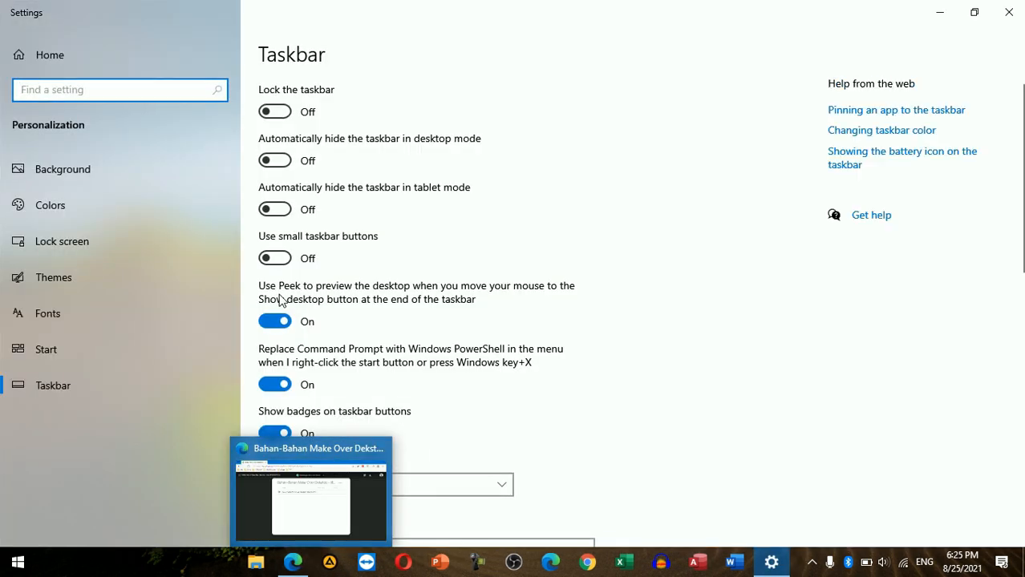
{"action": "left_click", "coordinate": [277, 260]}
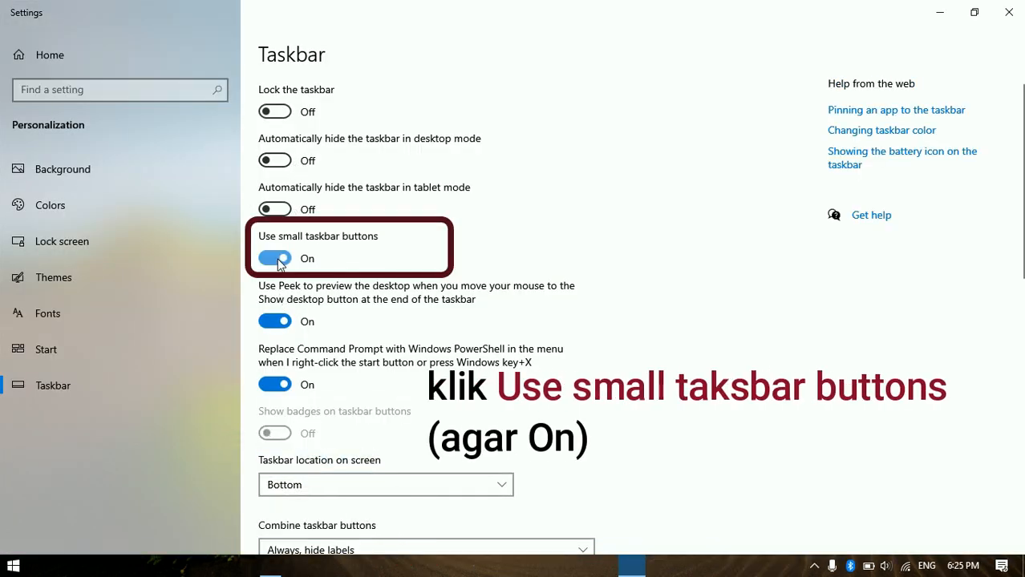
{"action": "left_click", "coordinate": [1012, 12]}
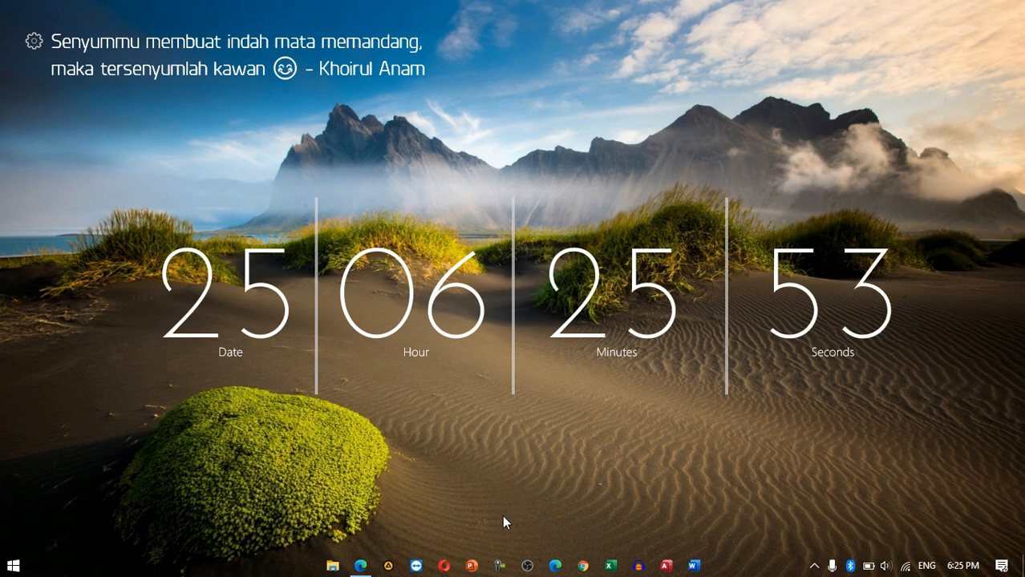
{"action": "right_click", "coordinate": [589, 573]}
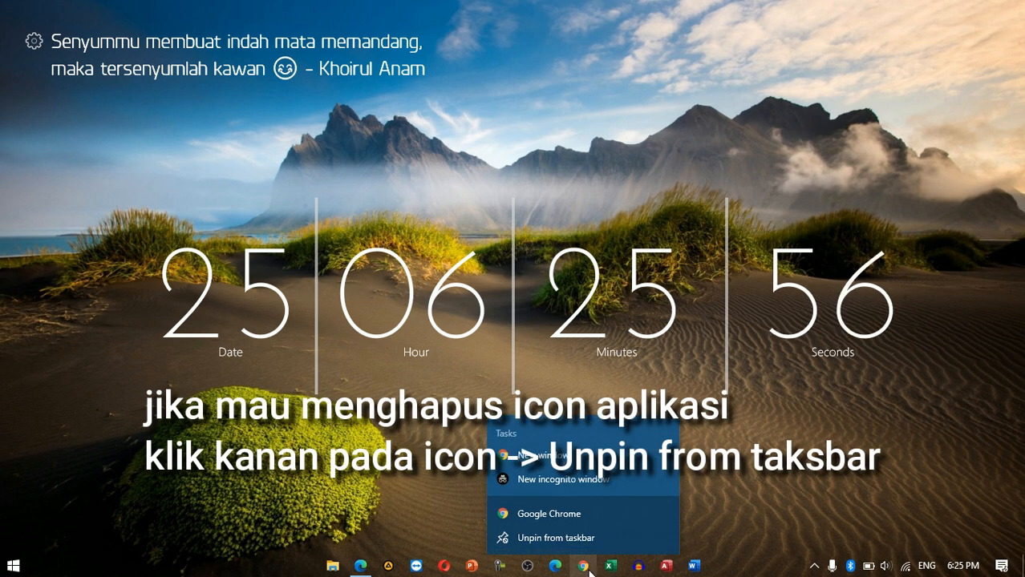
{"action": "left_click", "coordinate": [614, 536]}
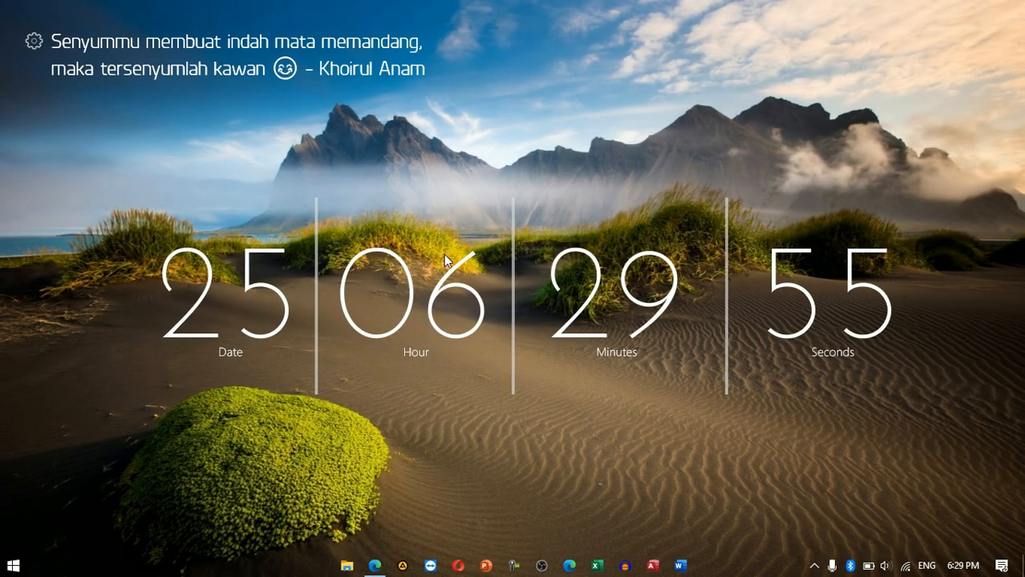
Open the quote skin's quotes.ini for editing through the skin manager and set UpdateDivider to 20 in the [Quotes] section
{"action": "right_click", "coordinate": [242, 44]}
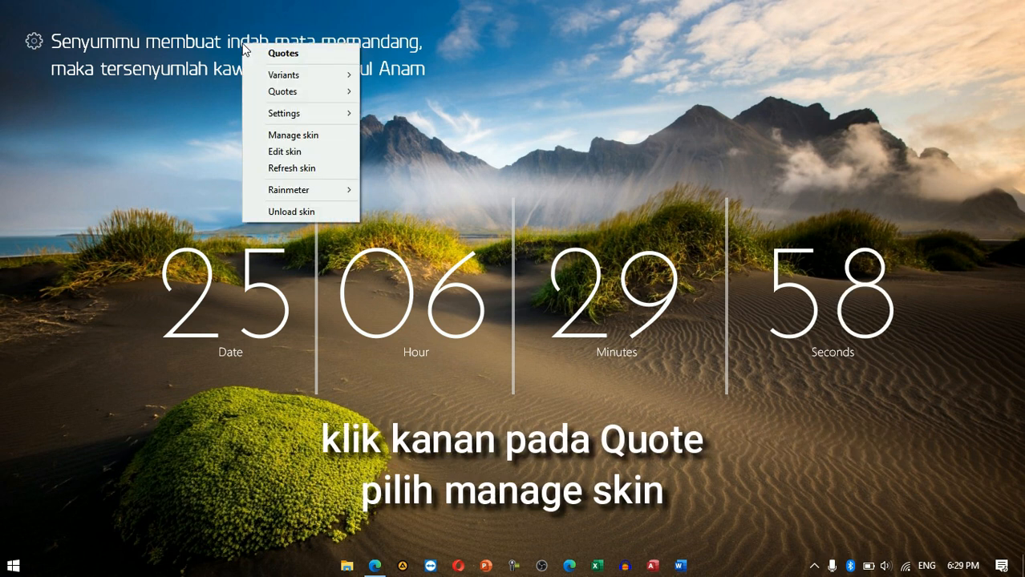
{"action": "left_click", "coordinate": [304, 141]}
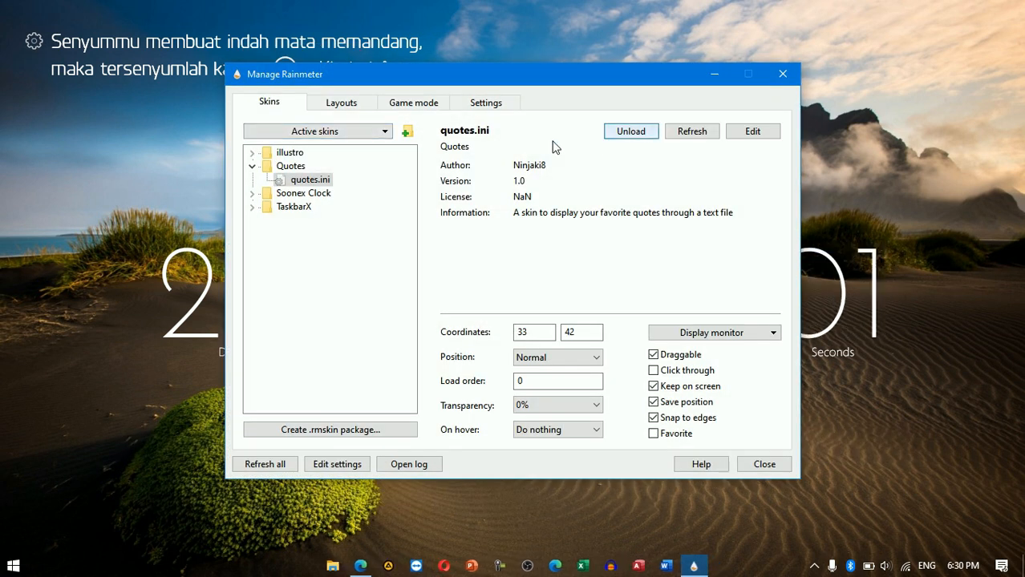
{"action": "left_click", "coordinate": [761, 133]}
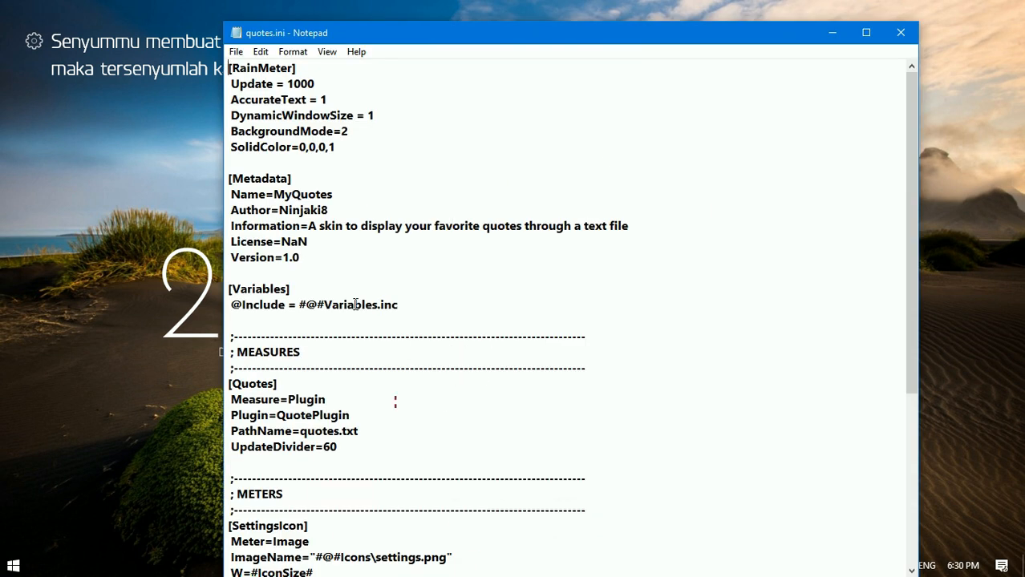
{"action": "left_click", "coordinate": [344, 449]}
{"action": "key", "text": "BackSpace"}
{"action": "key", "text": "BackSpace"}
{"action": "type", "text": "10"}
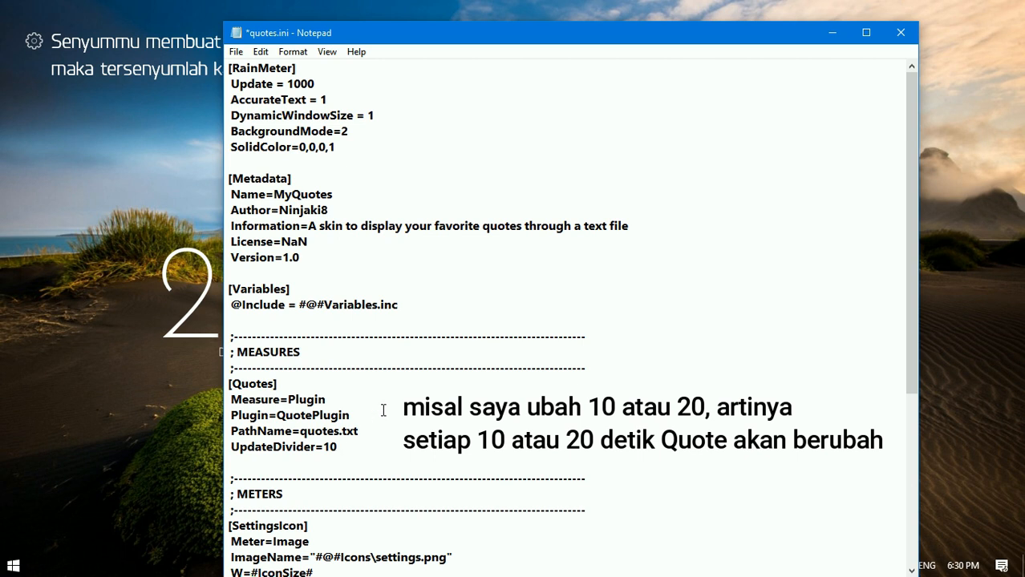
{"action": "type", "text": "20"}
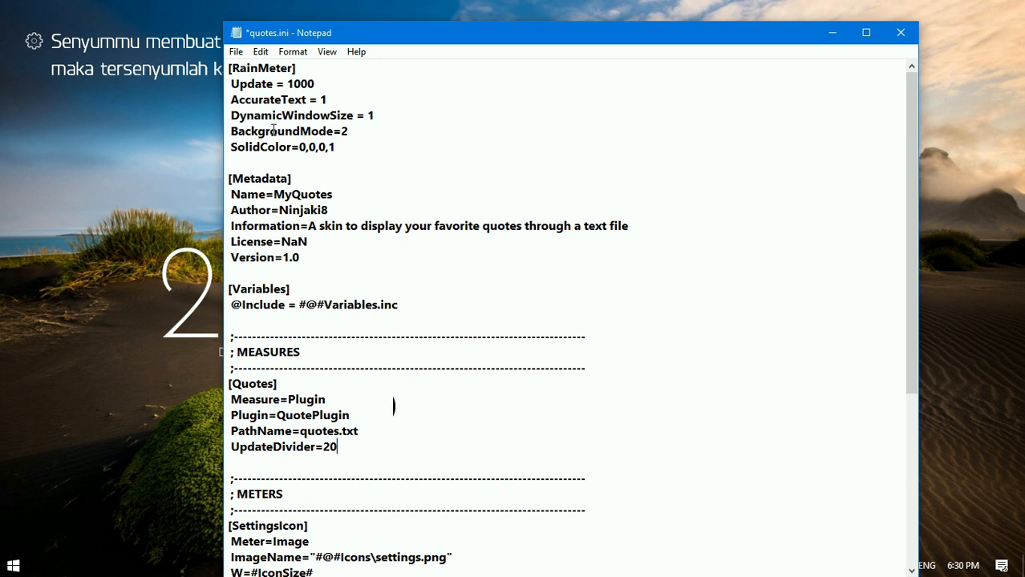
Save the changes to quotes.ini and close the file
{"action": "left_click", "coordinate": [235, 52]}
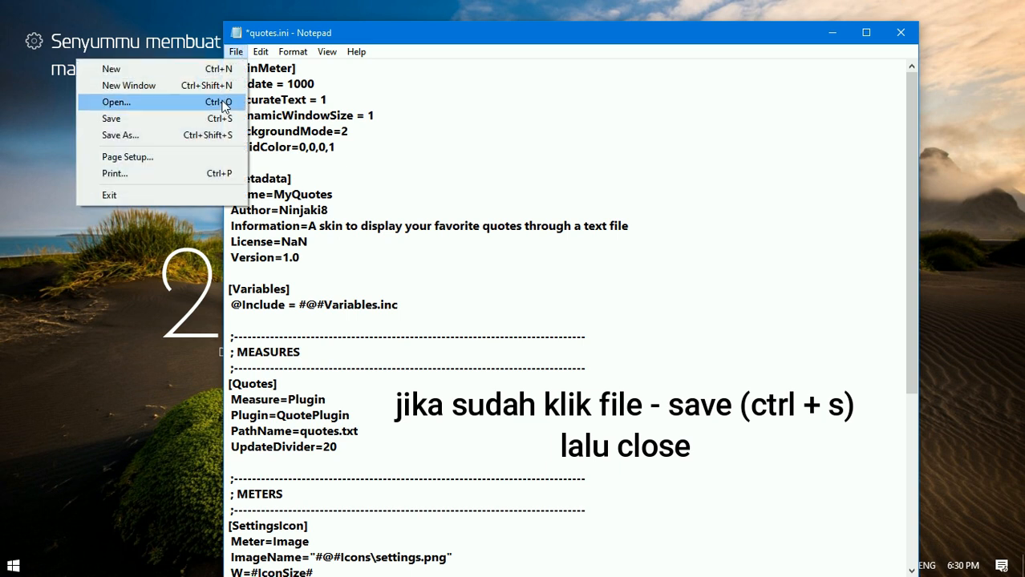
{"action": "left_click", "coordinate": [223, 122]}
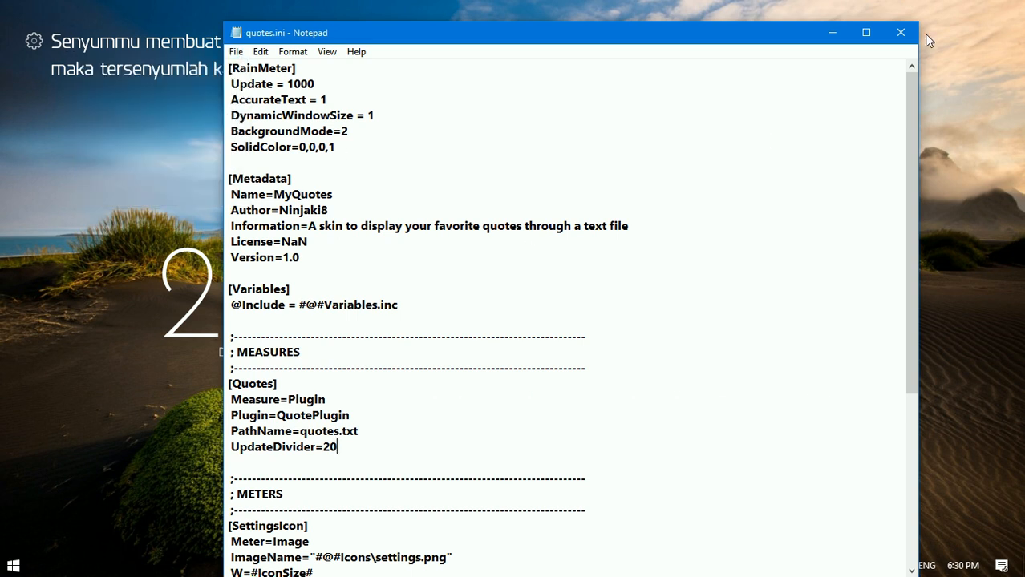
{"action": "left_click", "coordinate": [902, 32]}
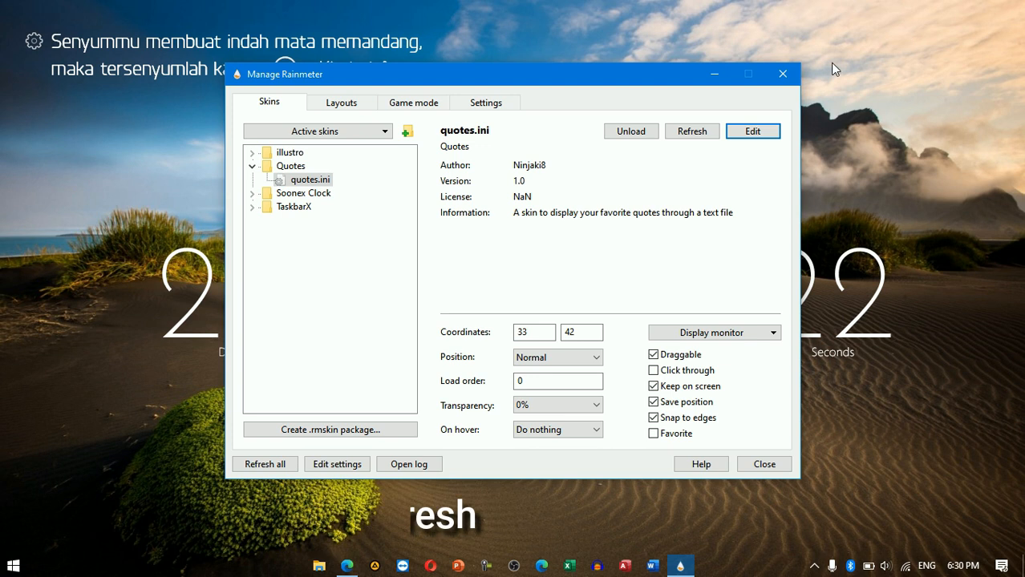
Refresh the quotes.ini skin twice in the Rainmeter manager to apply the new interval, and close the manager
{"action": "left_click", "coordinate": [692, 132]}
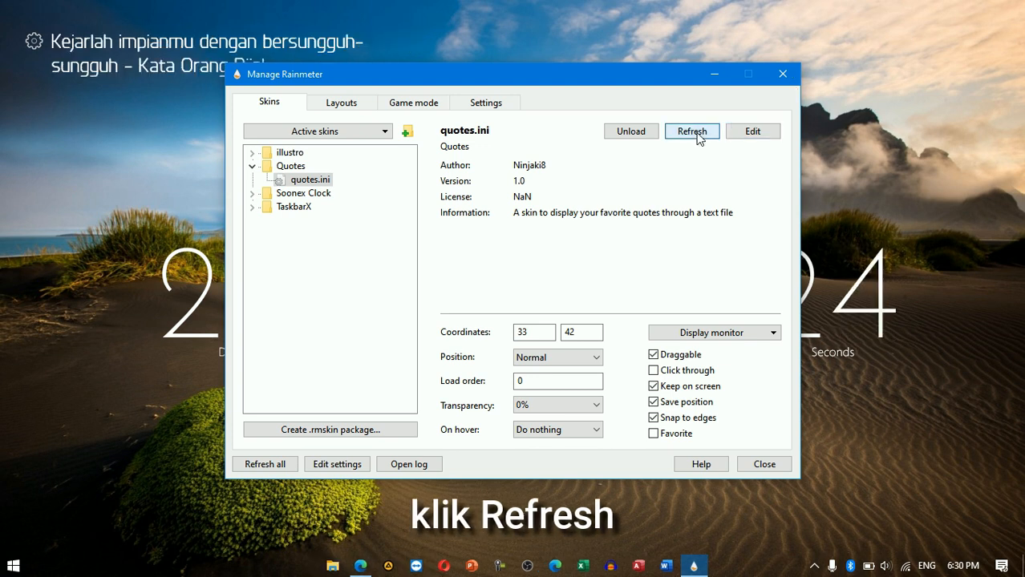
{"action": "left_click", "coordinate": [694, 133]}
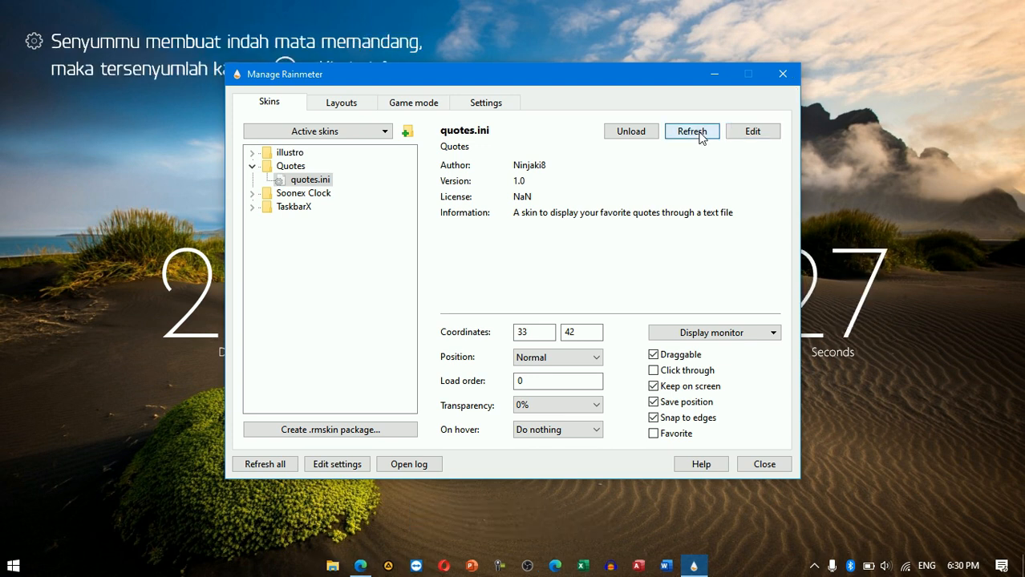
{"action": "left_click", "coordinate": [788, 72]}
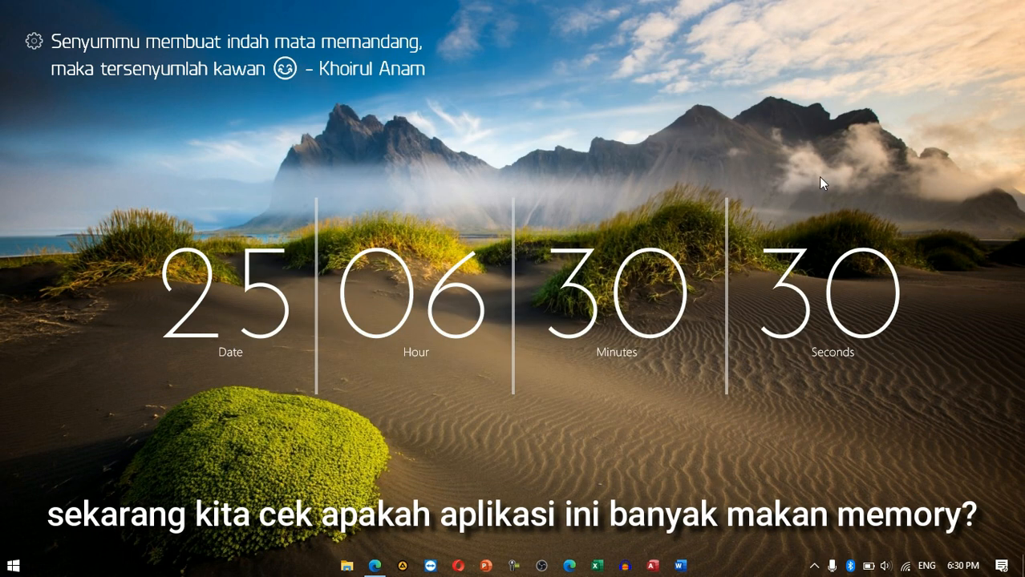
Check the memory usage of the Rainmeter desktop customization tool process in Task Manager, and close Task Manager
{"action": "right_click", "coordinate": [752, 572]}
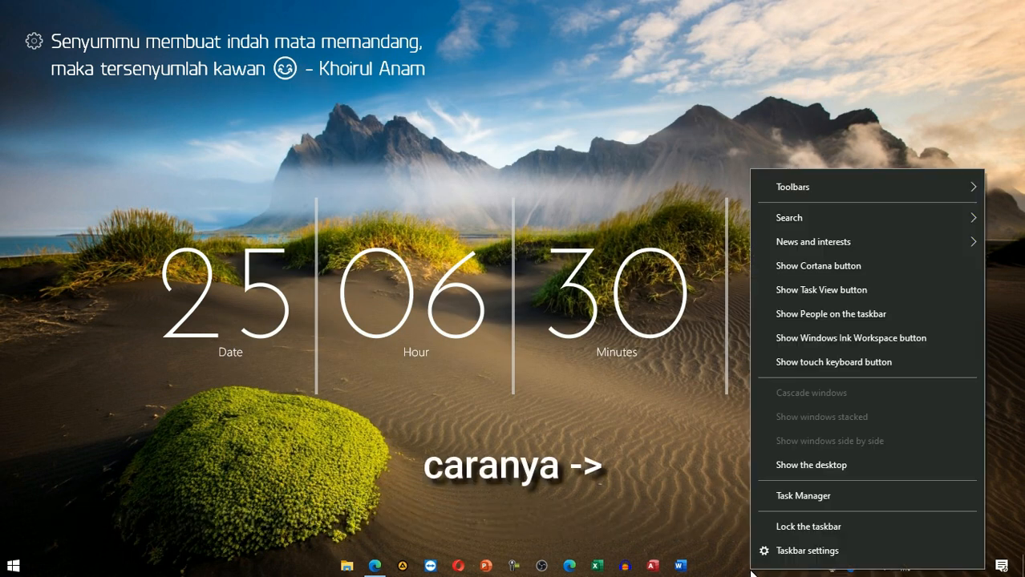
{"action": "left_click", "coordinate": [879, 497]}
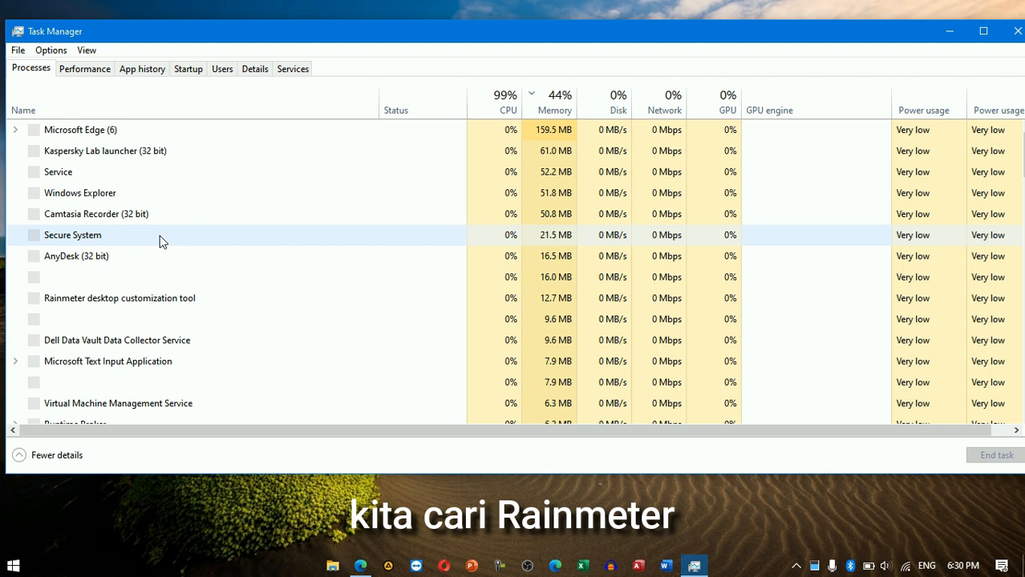
{"action": "left_click", "coordinate": [104, 241]}
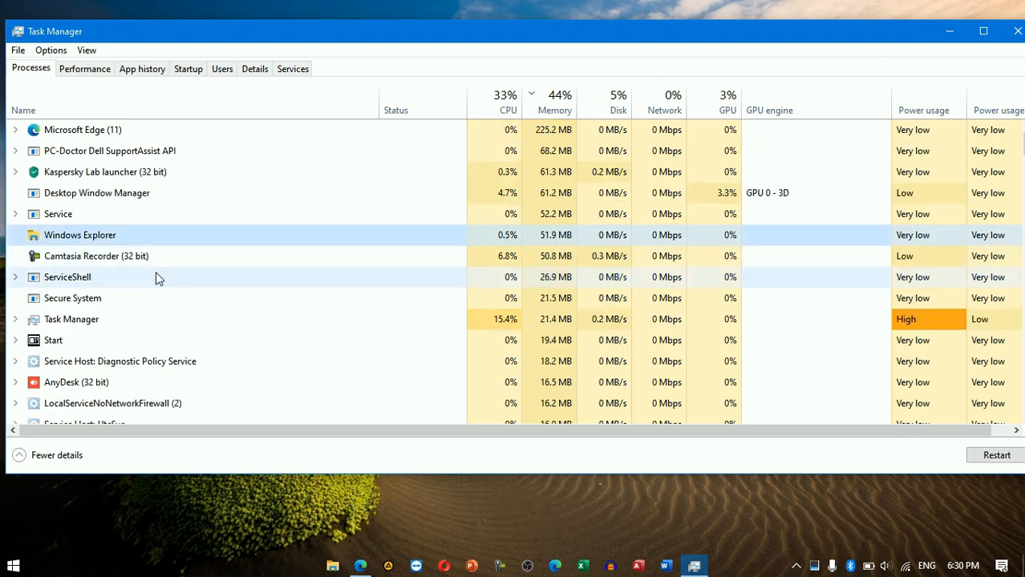
{"action": "scroll", "coordinate": [156, 273], "scroll_direction": "down", "scroll_amount": 1}
{"action": "scroll", "coordinate": [156, 277], "scroll_direction": "down", "scroll_amount": 2}
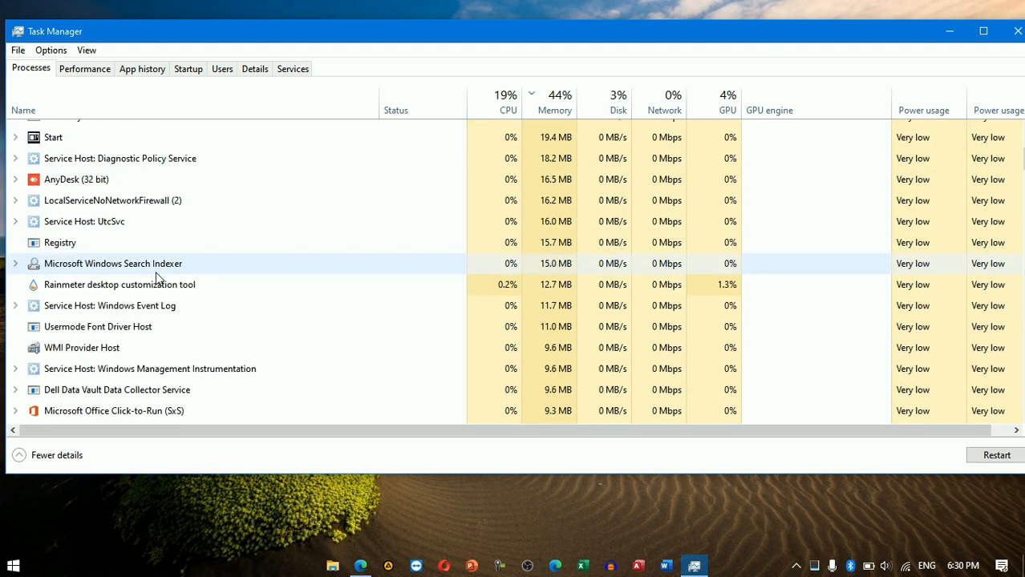
{"action": "left_click", "coordinate": [145, 291]}
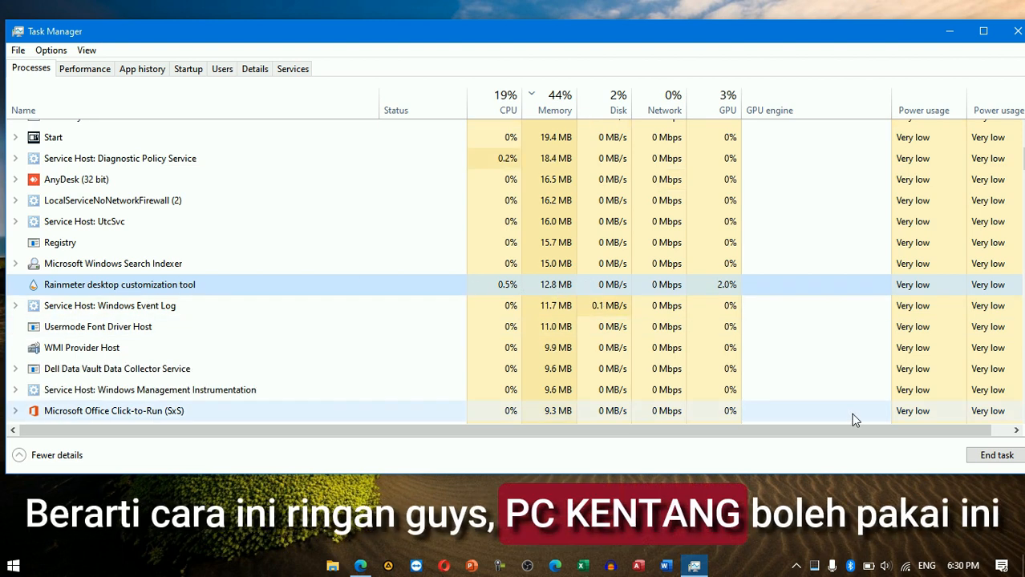
{"action": "left_click", "coordinate": [1017, 31]}
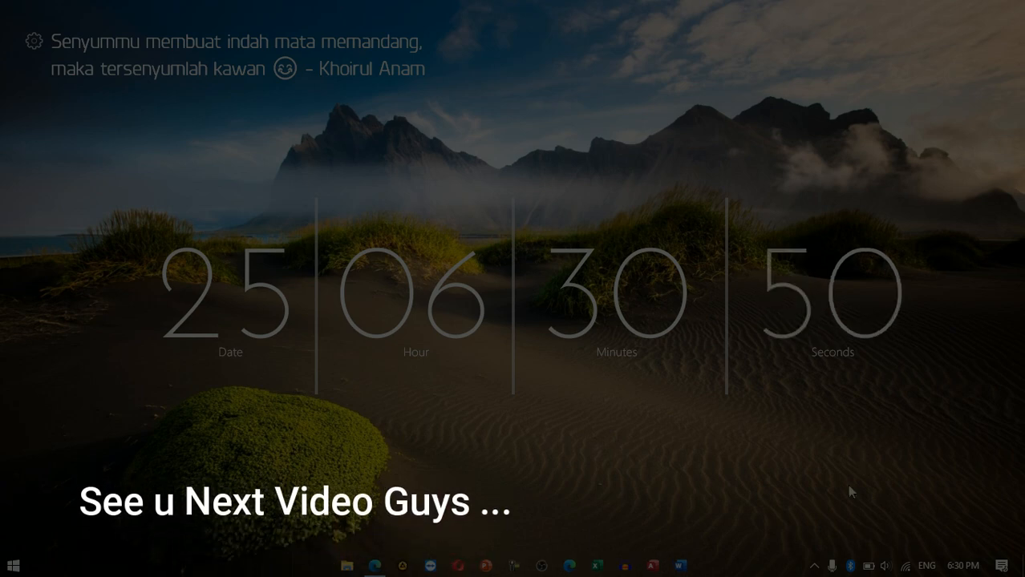